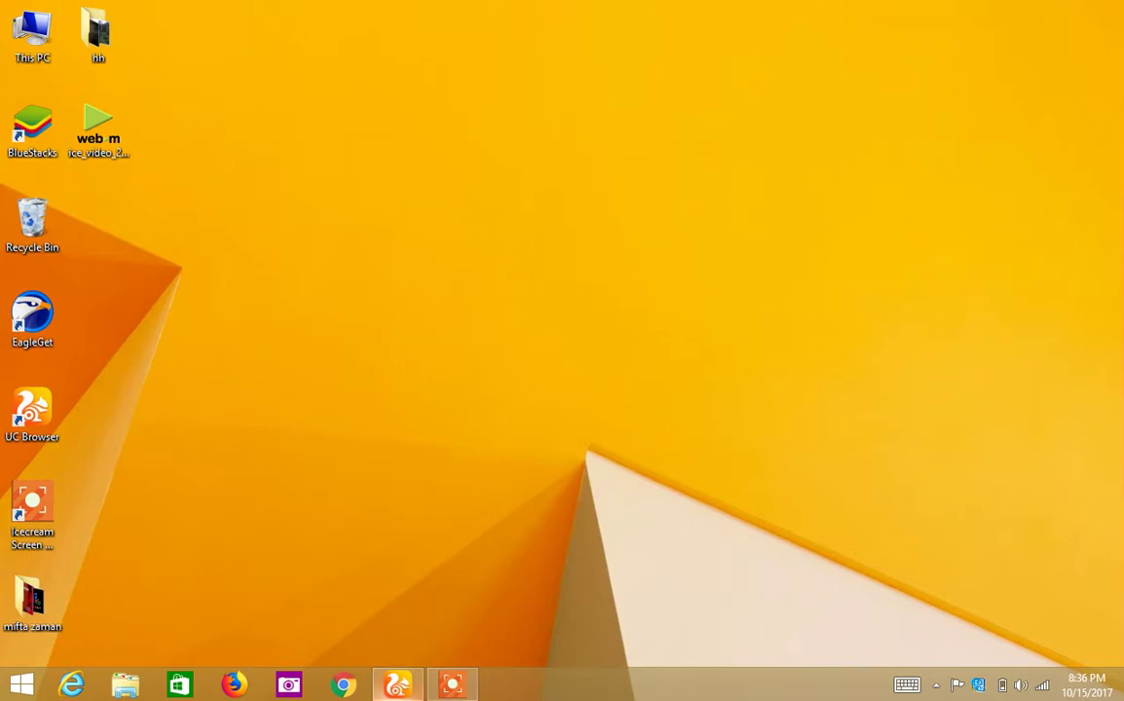
# - Switch to UC Browser and open the Payza Sign Up page from the Google search results
pyautogui.moveTo(399, 682)
pyautogui.click(395, 579)
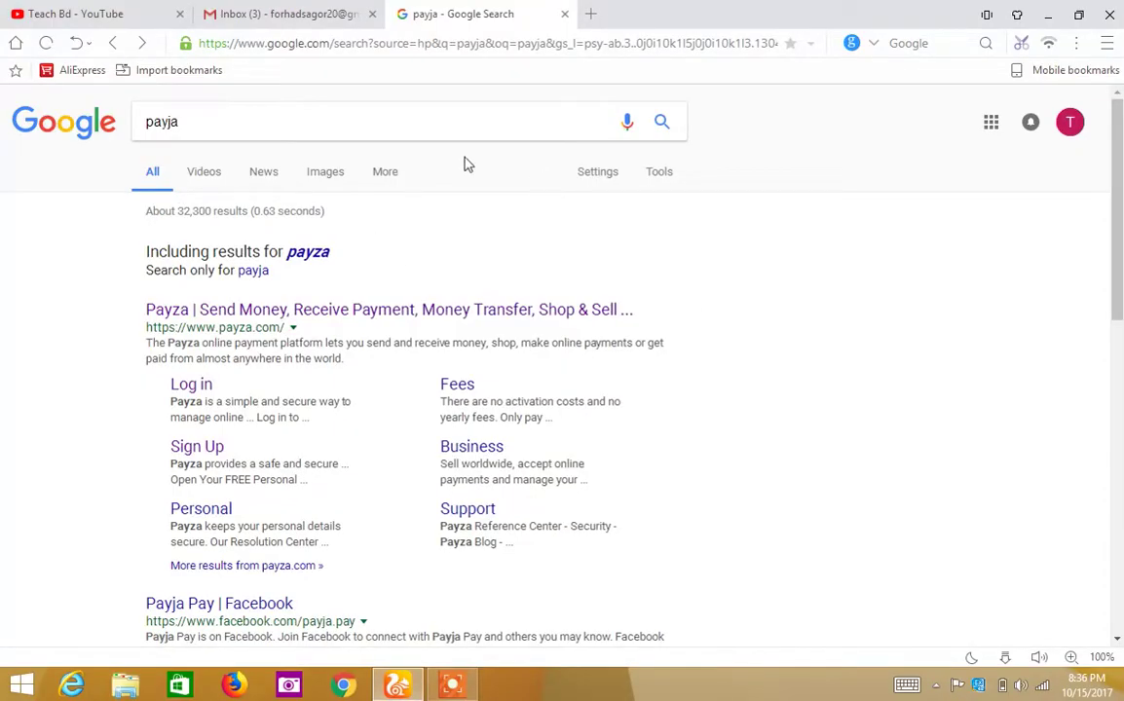
pyautogui.click(193, 454)
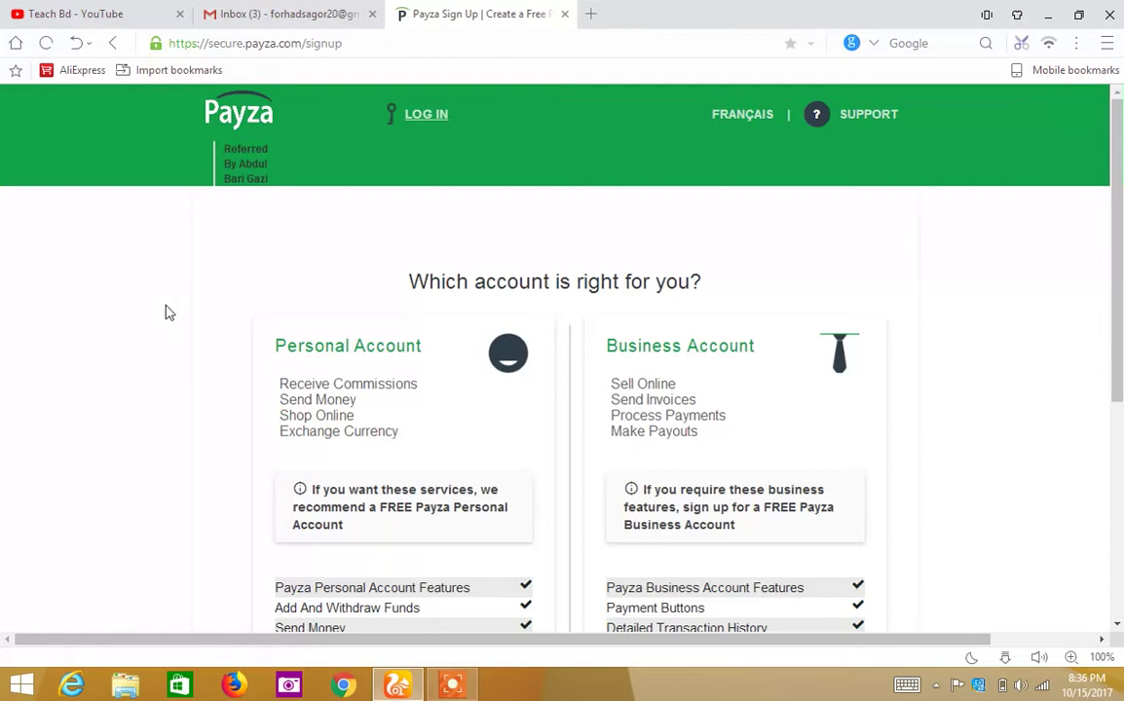
# - Compare the Personal and Business account features and open the sign-up form for a free Personal account
pyautogui.scroll(-3, 985, 317)
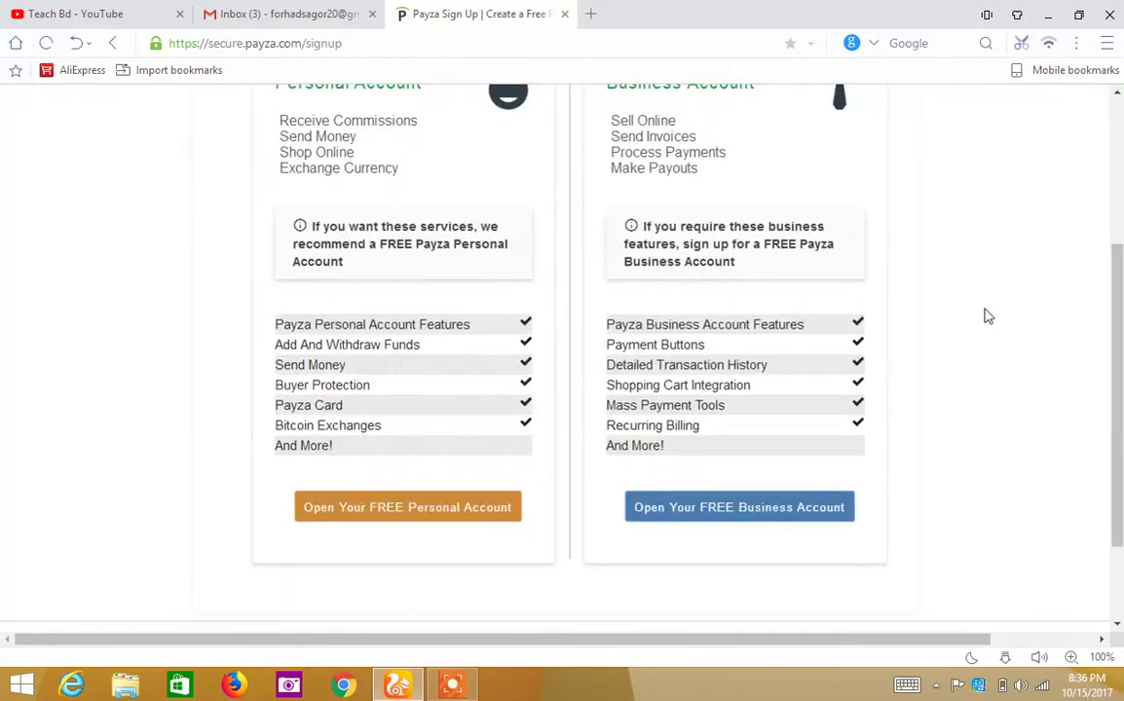
pyautogui.scroll(3, 968, 304)
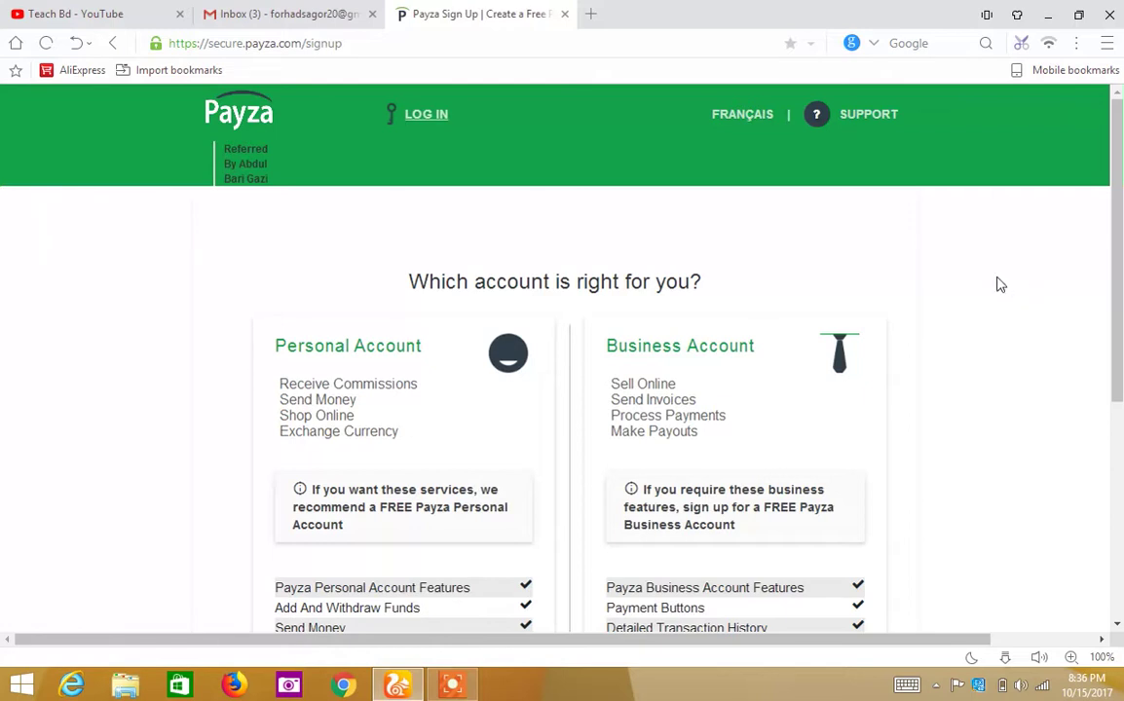
pyautogui.scroll(-3, 999, 284)
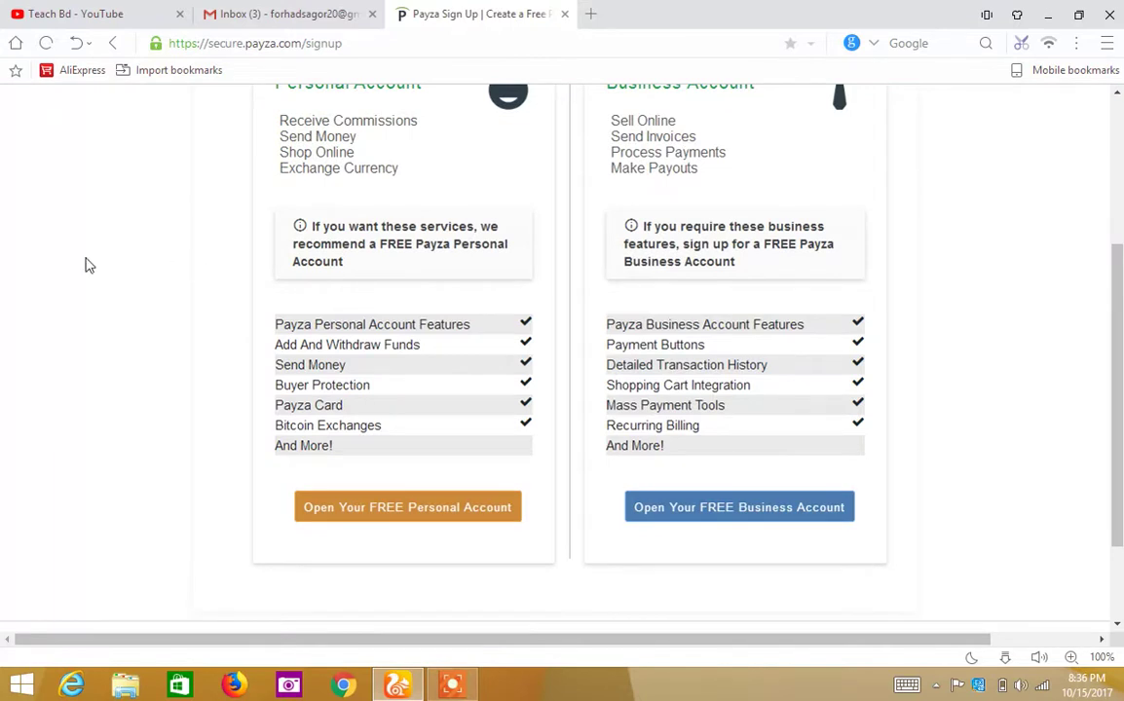
pyautogui.scroll(3, 85, 265)
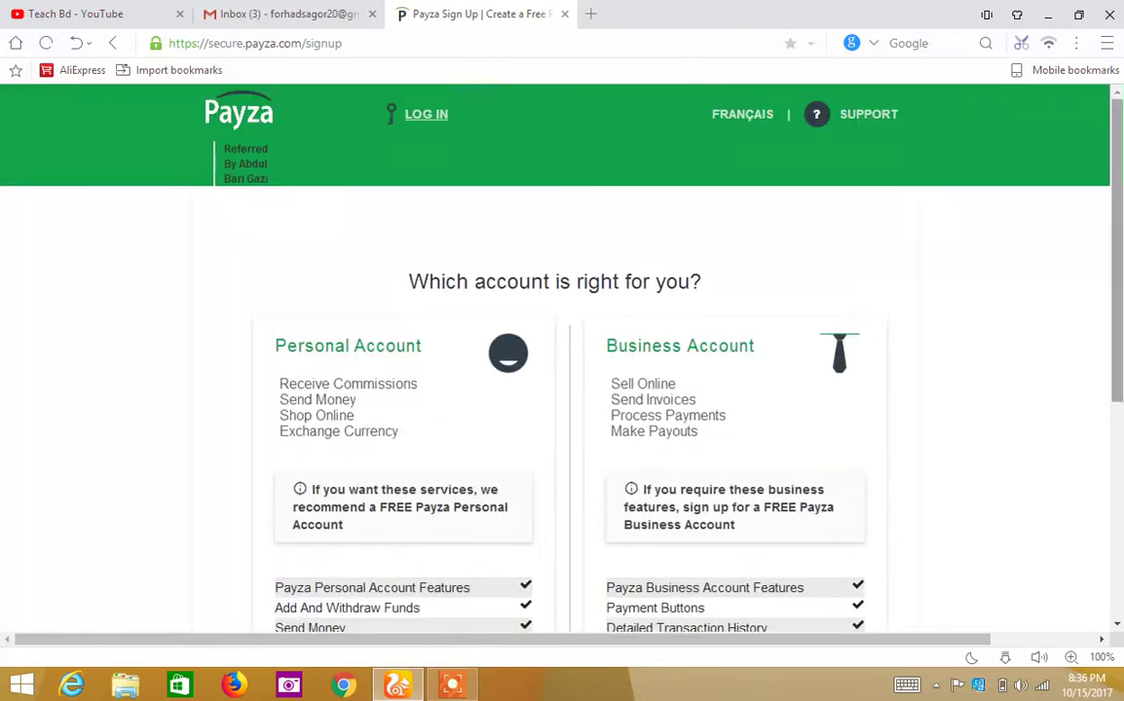
pyautogui.scroll(-3, 833, 310)
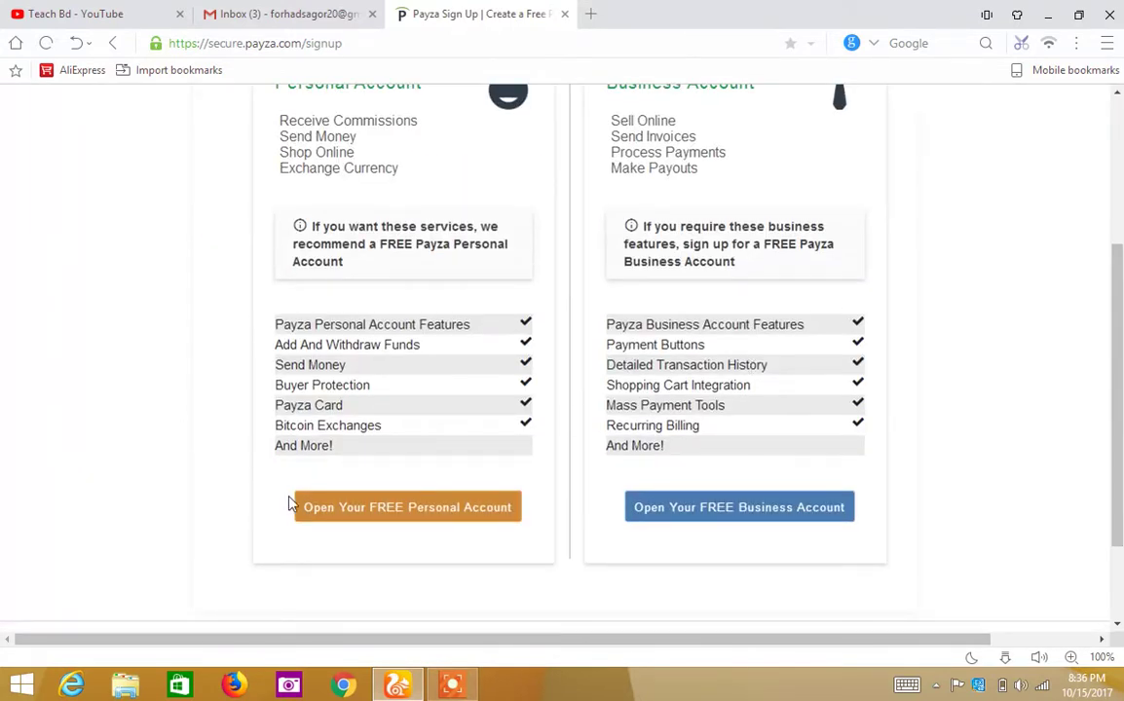
pyautogui.click(409, 518)
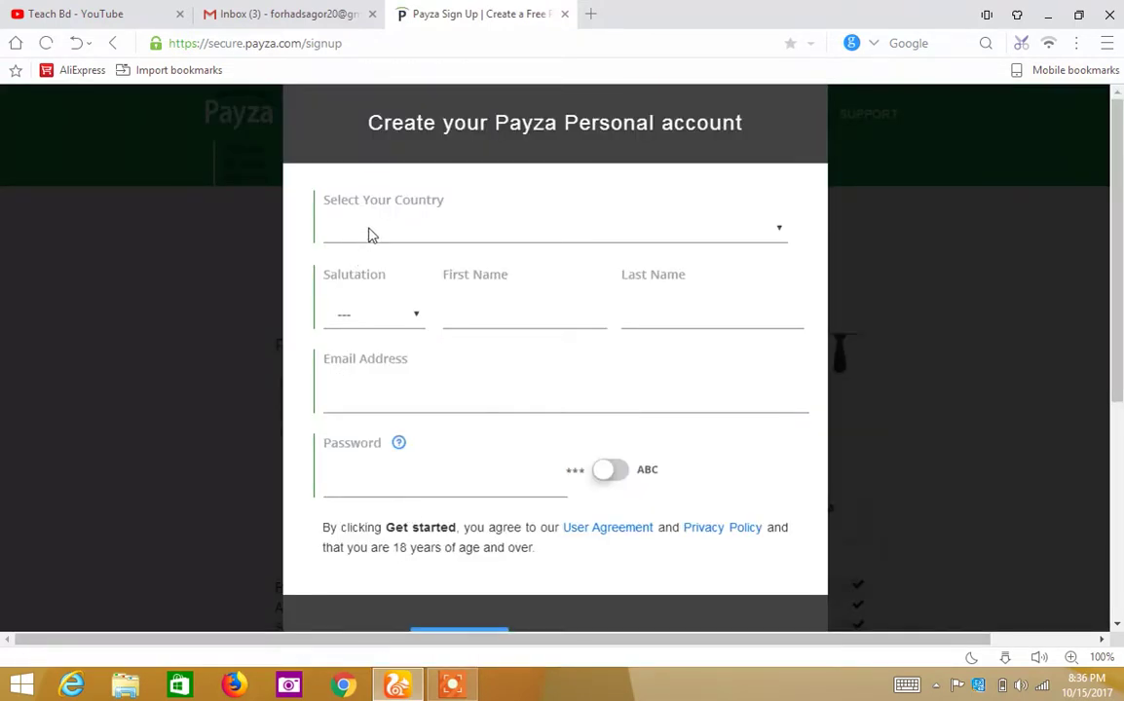
# - Set the country to Bangladesh and the salutation to Mr. in the Personal account form
pyautogui.click(371, 228)
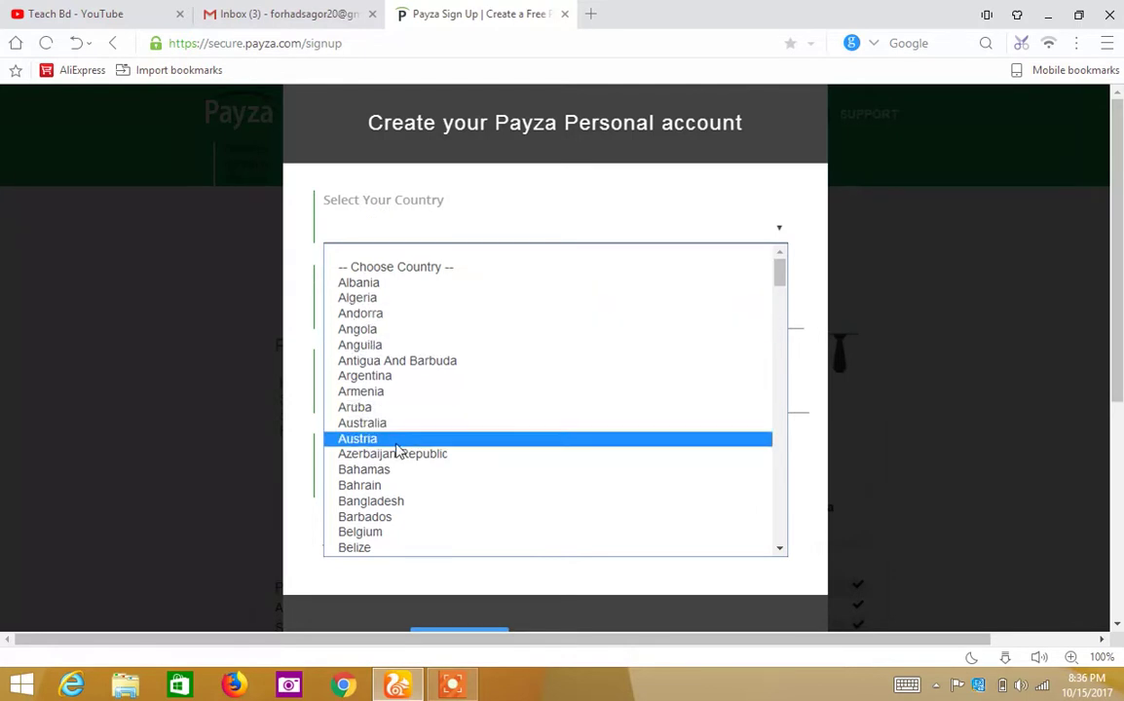
pyautogui.click(371, 503)
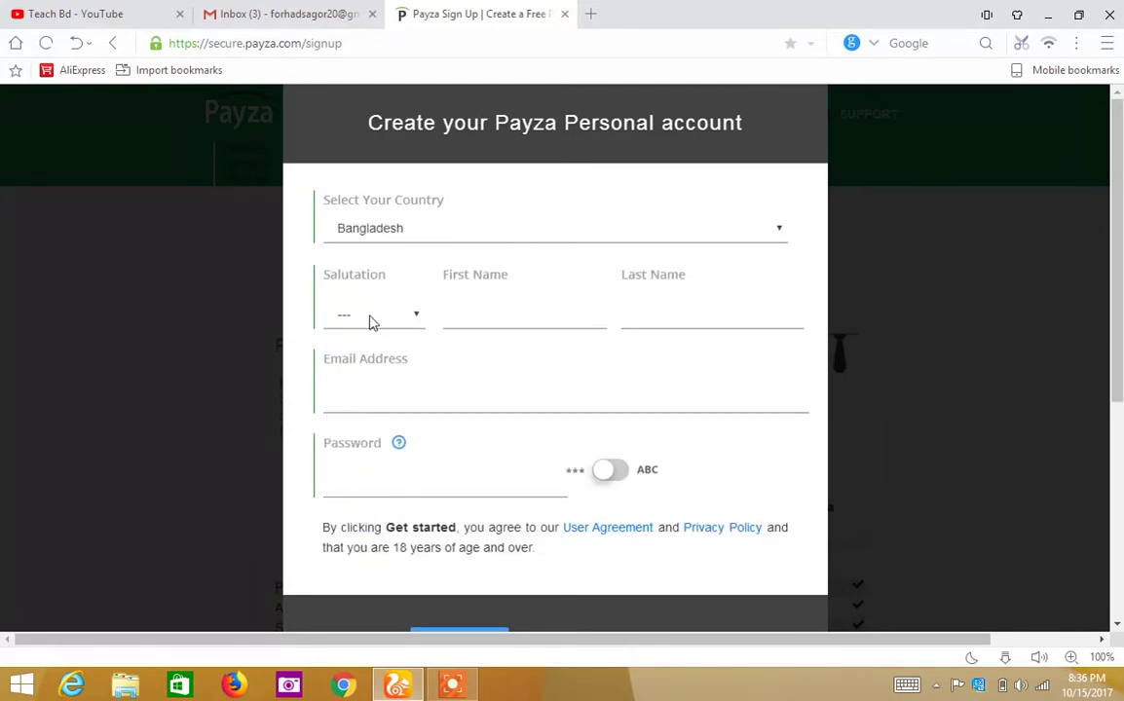
pyautogui.click(371, 314)
pyautogui.click(362, 354)
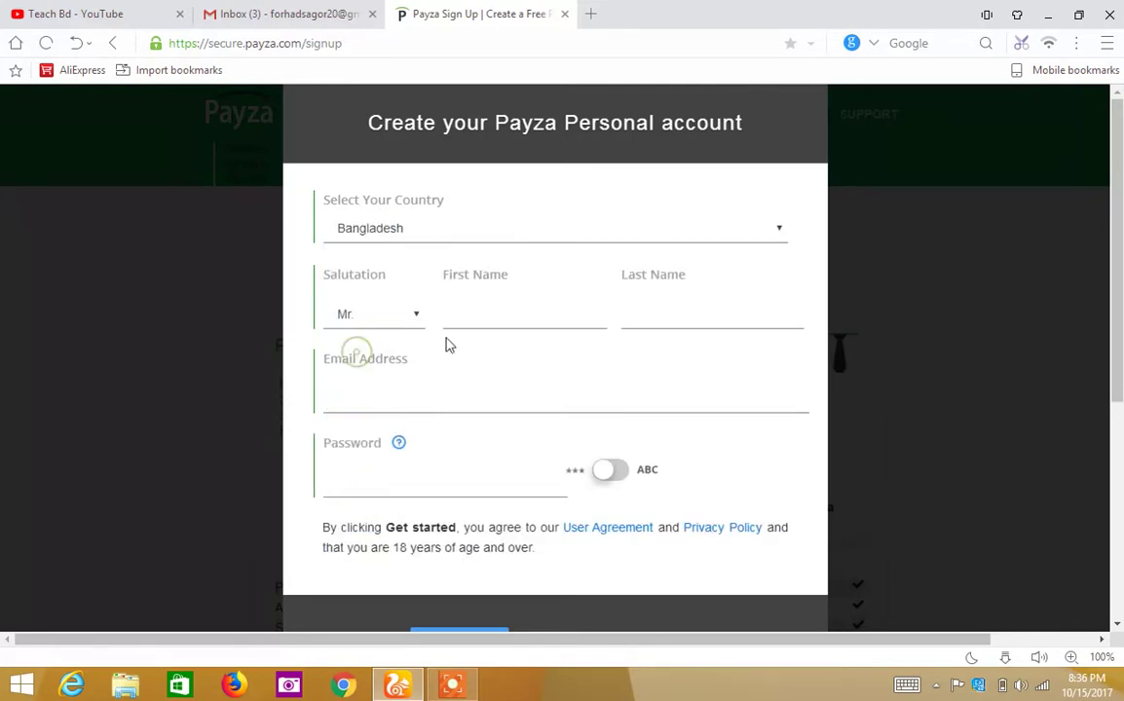
pyautogui.click(380, 323)
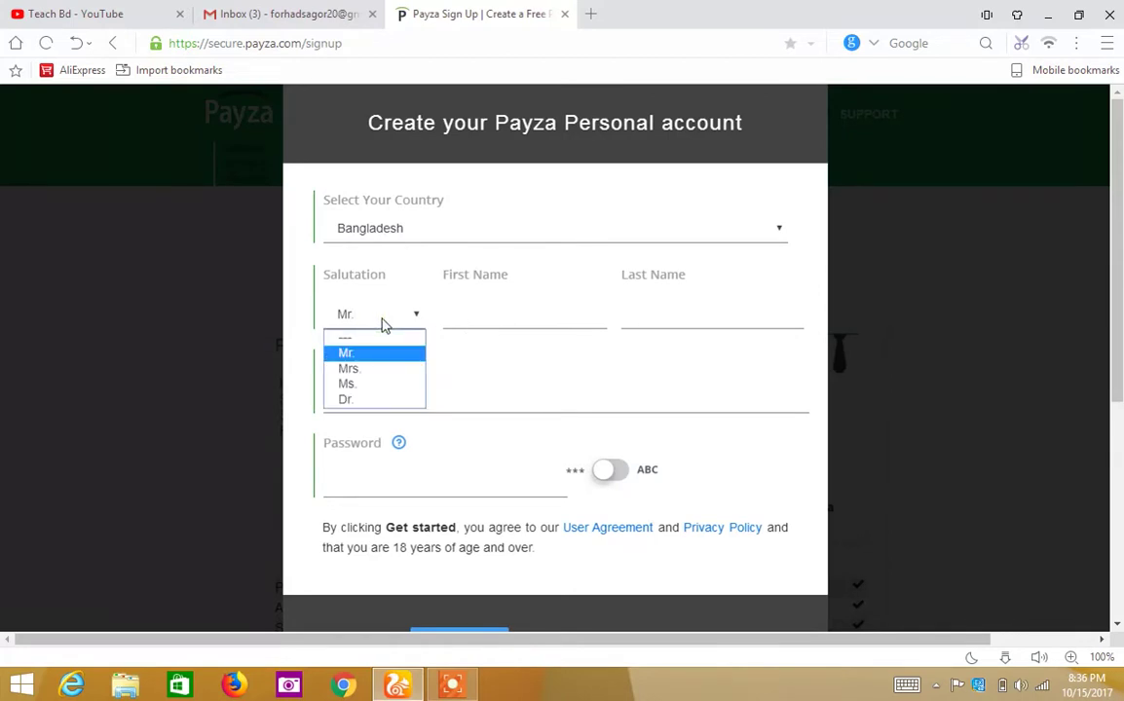
pyautogui.click(384, 324)
# - Enter "teach" as the first name and "bd" as the last name
pyautogui.click(514, 325)
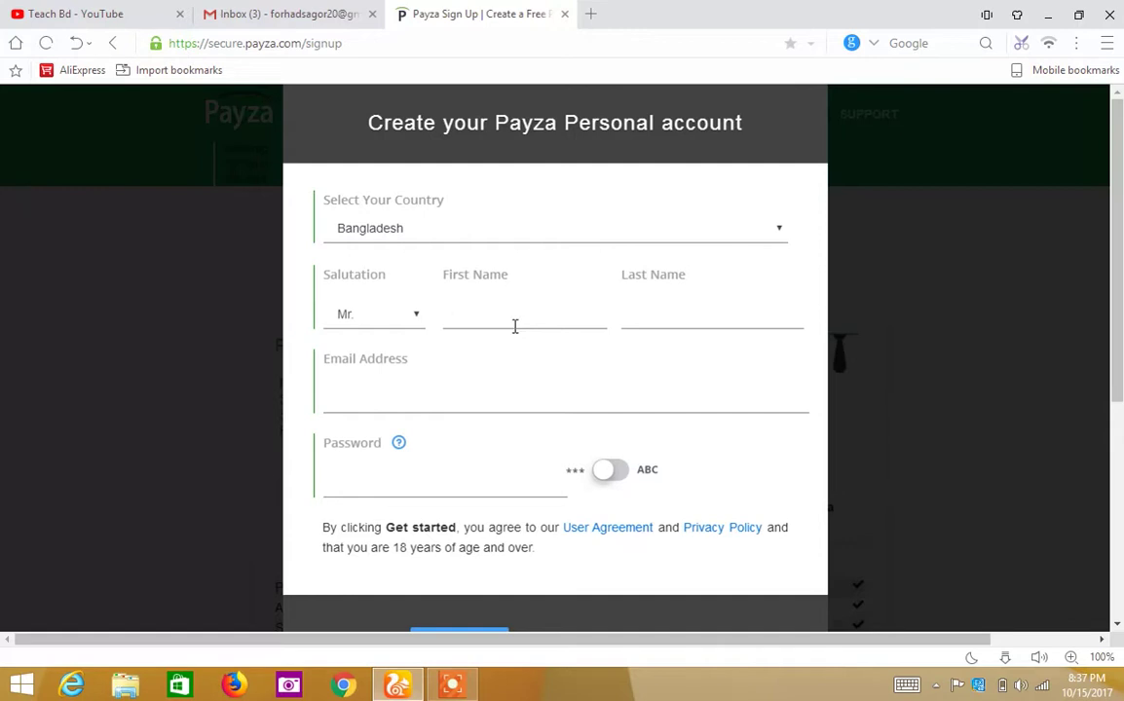
pyautogui.click(515, 325)
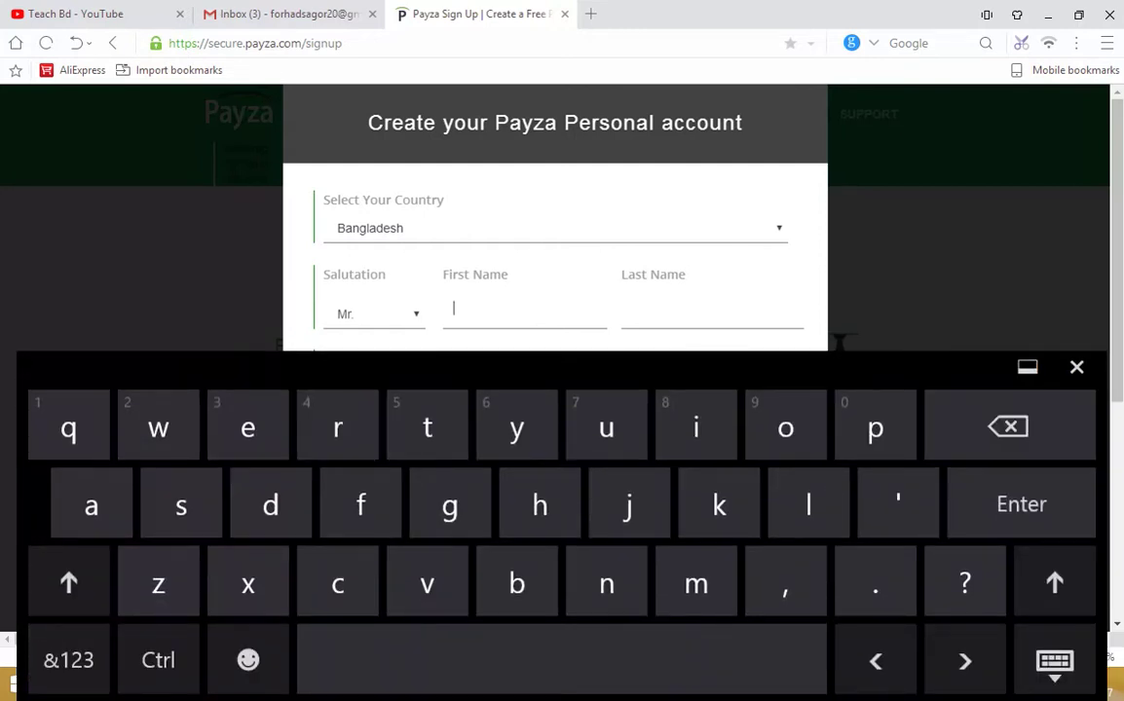
pyautogui.write('teach')
pyautogui.click(682, 310)
pyautogui.write('bd')
pyautogui.click(1077, 367)
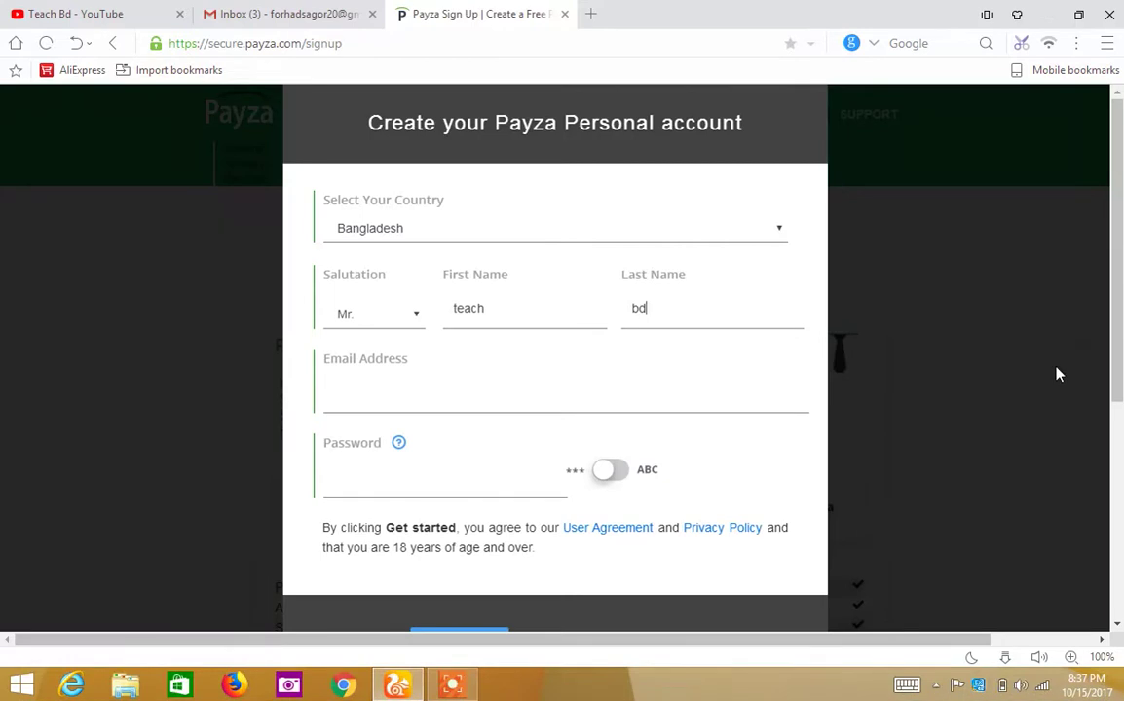
# - Set the sign-up form's password field to show its characters as plain text
pyautogui.click(419, 384)
pyautogui.click(380, 481)
pyautogui.click(610, 471)
pyautogui.click(906, 685)
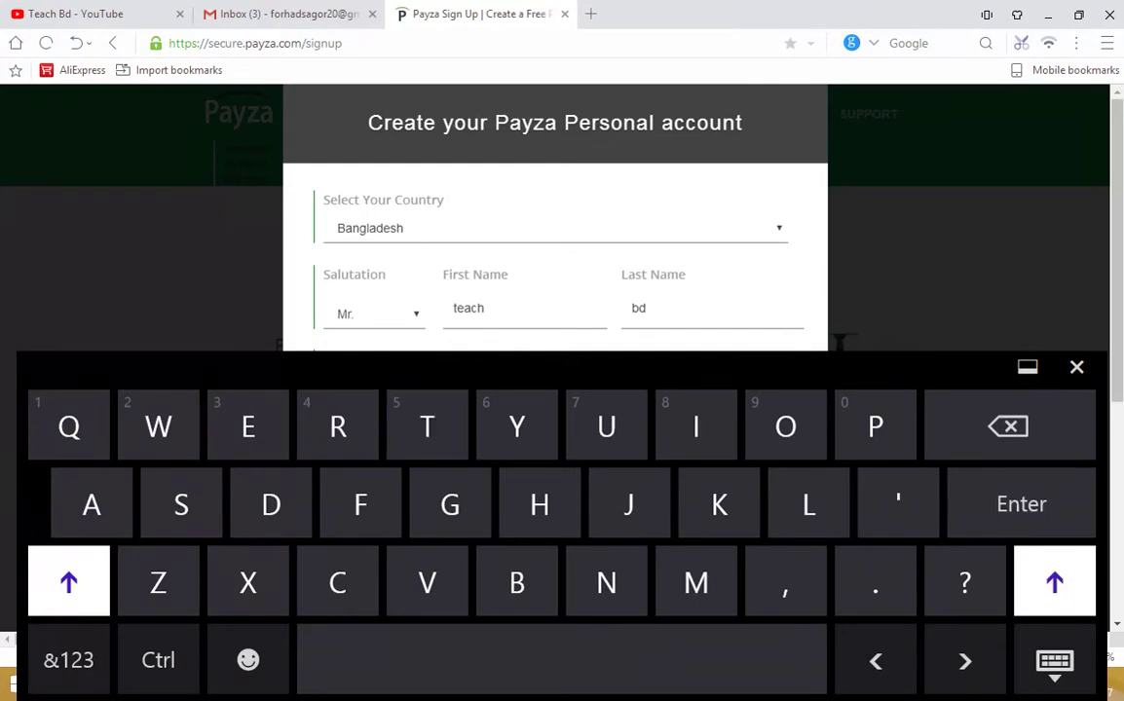
pyautogui.click(69, 661)
pyautogui.click(920, 425)
pyautogui.click(68, 661)
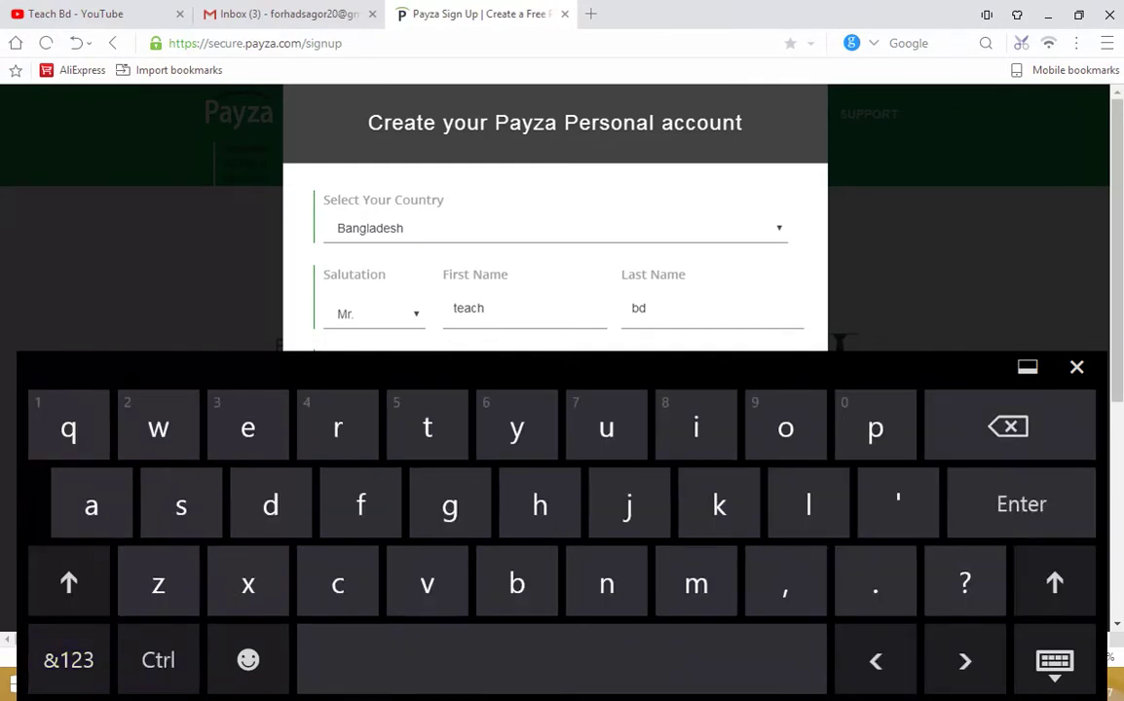
pyautogui.click(1076, 367)
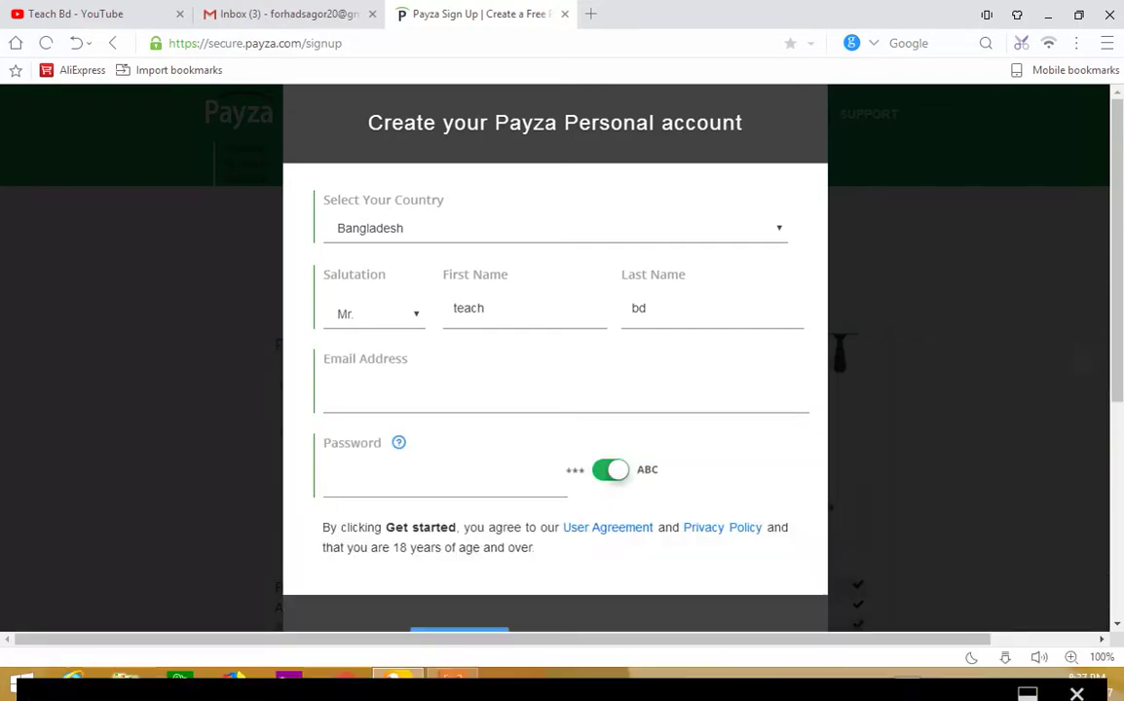
pyautogui.click(374, 387)
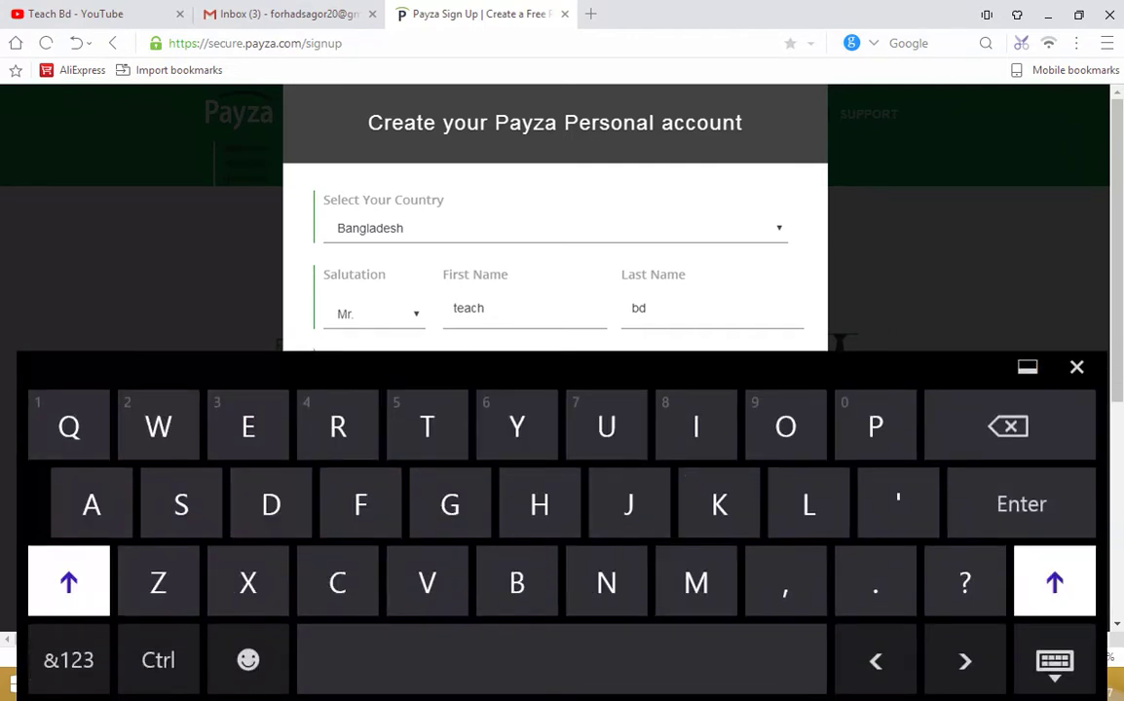
pyautogui.click(68, 659)
pyautogui.click(785, 660)
pyautogui.click(919, 427)
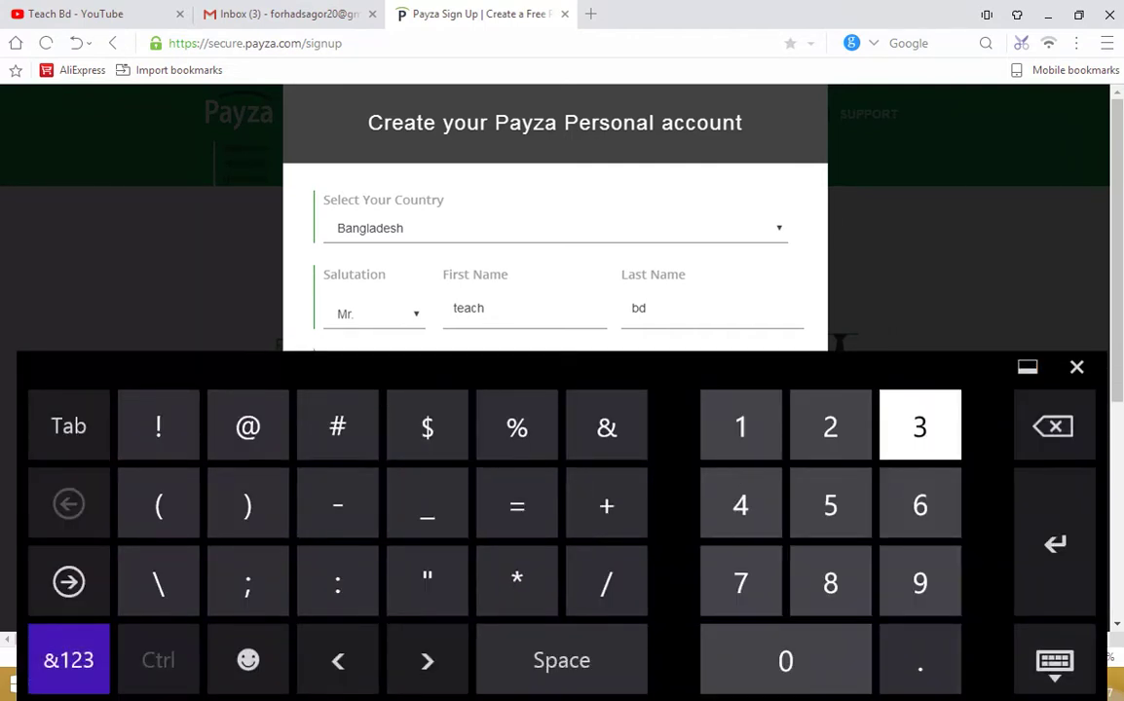
pyautogui.click(68, 659)
pyautogui.click(68, 582)
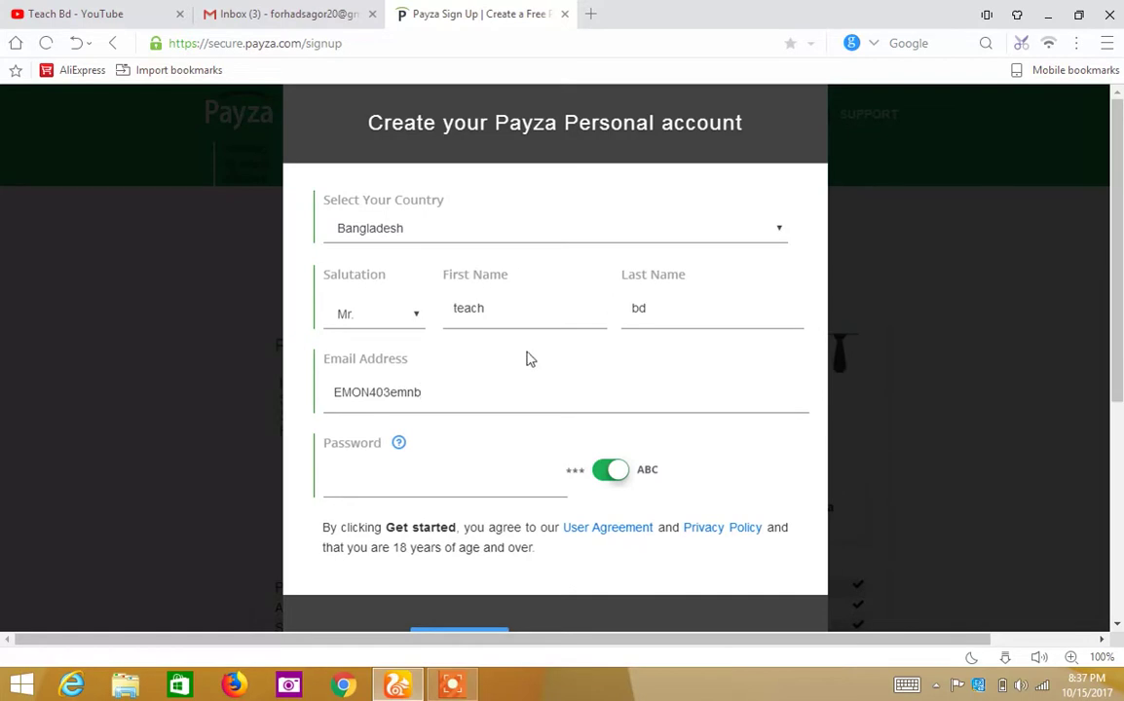
pyautogui.moveTo(485, 392); pyautogui.dragTo(313, 383)
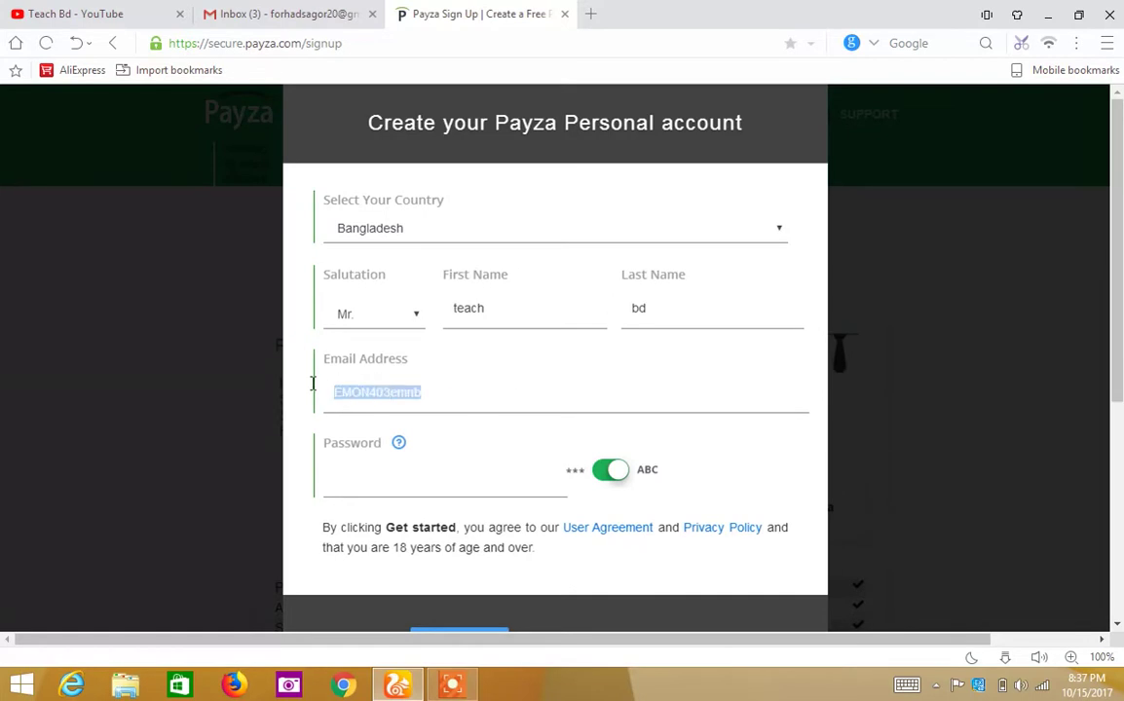
pyautogui.click(439, 399)
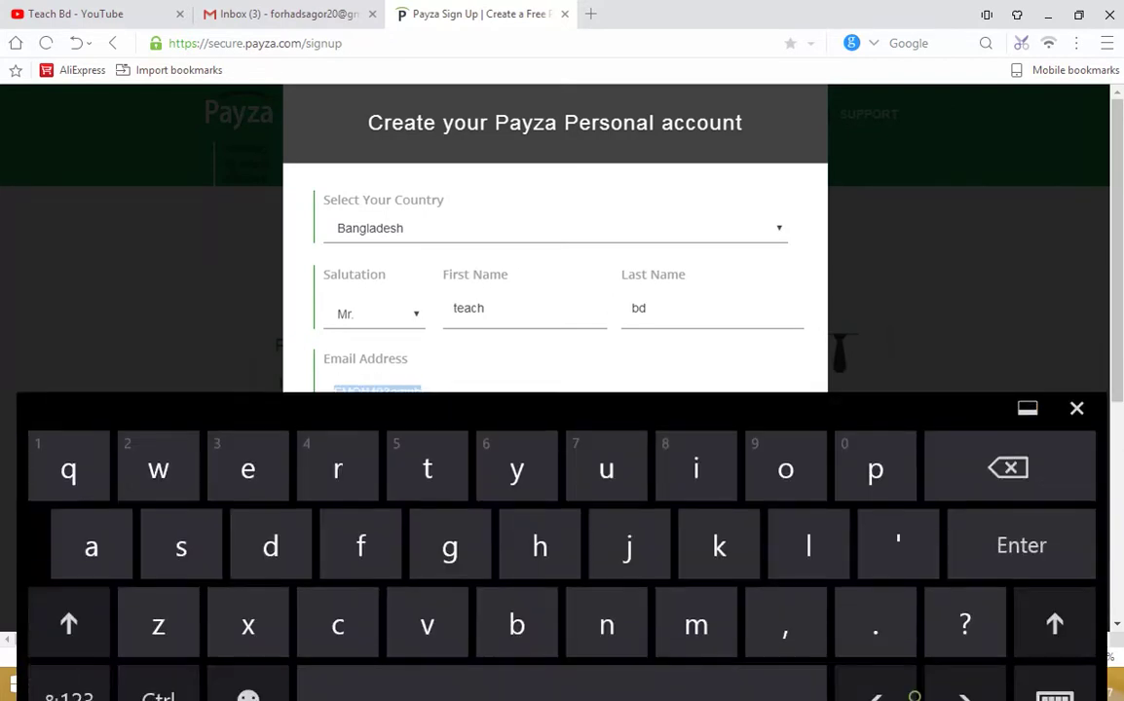
pyautogui.press('BackSpace')
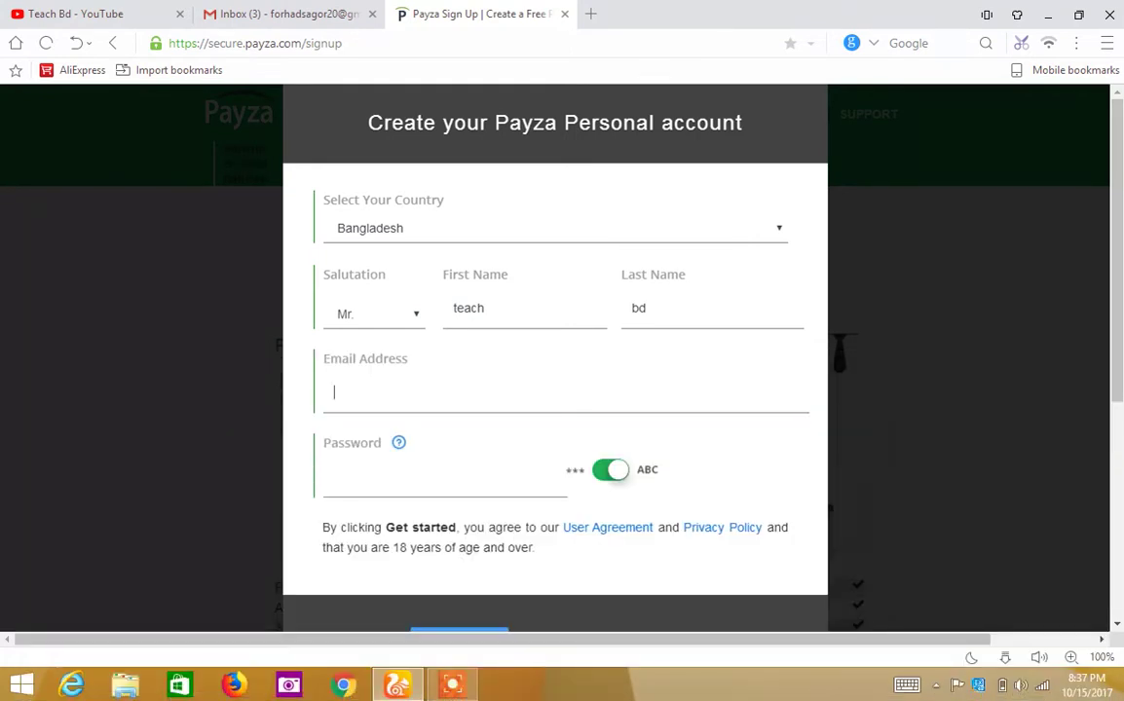
pyautogui.scroll(-4, 1006, 602)
pyautogui.scroll(4, 790, 581)
pyautogui.click(453, 682)
pyautogui.click(542, 653)
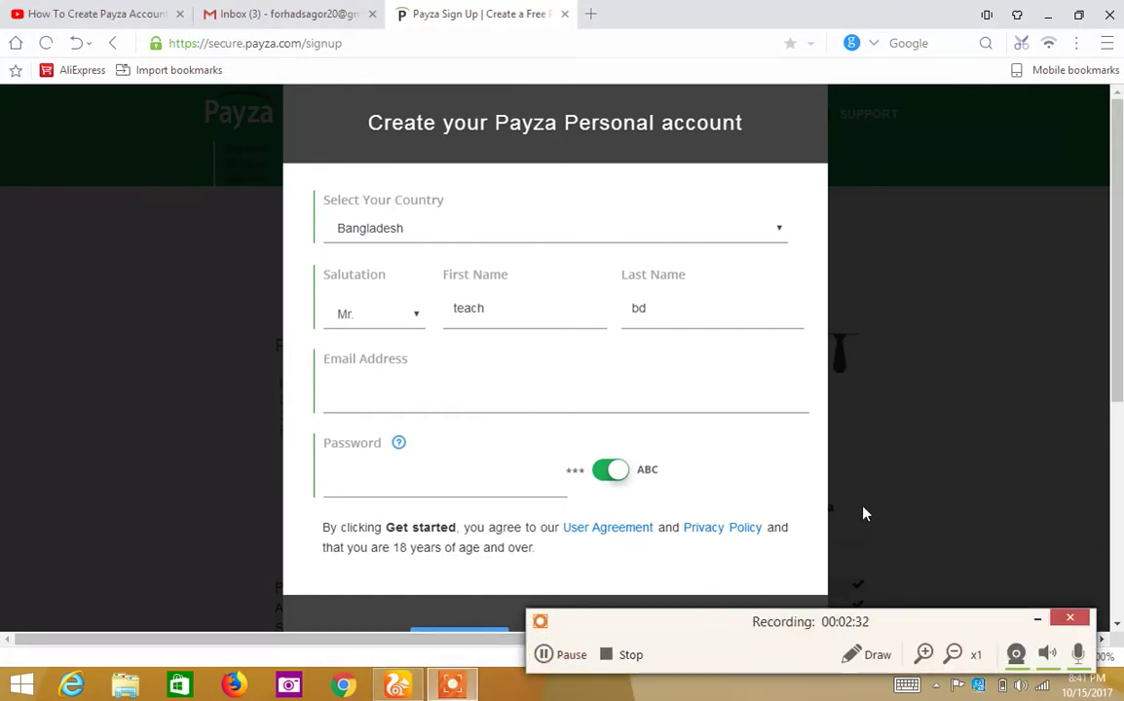
pyautogui.click(379, 399)
pyautogui.click(398, 481)
pyautogui.scroll(-3, 419, 428)
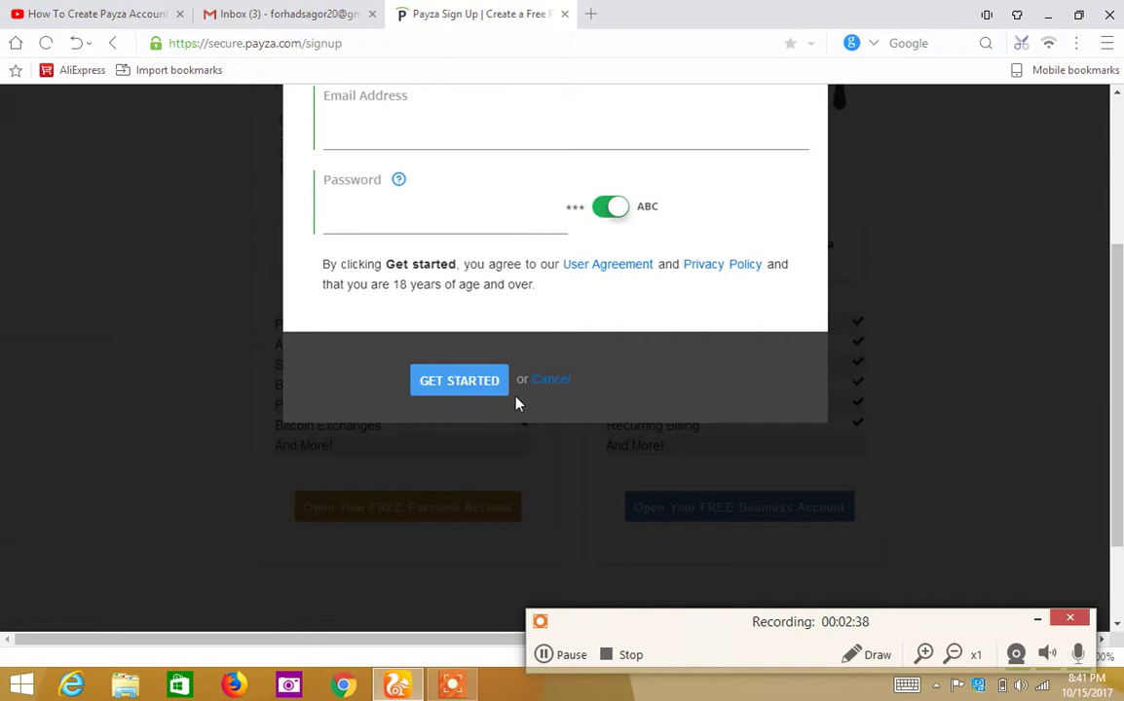
pyautogui.scroll(3, 513, 399)
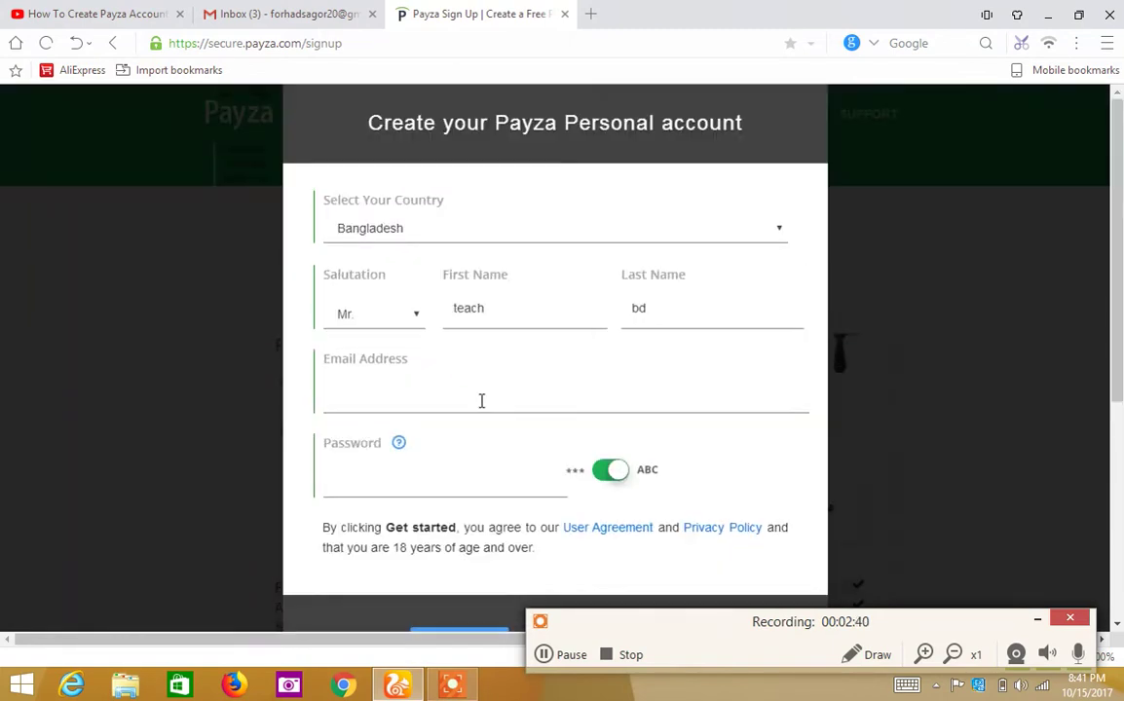
pyautogui.click(354, 396)
# - Open the "Payza: Validate Your Email Address" message in the Gmail inbox and follow its "Validate my email" link
pyautogui.click(278, 16)
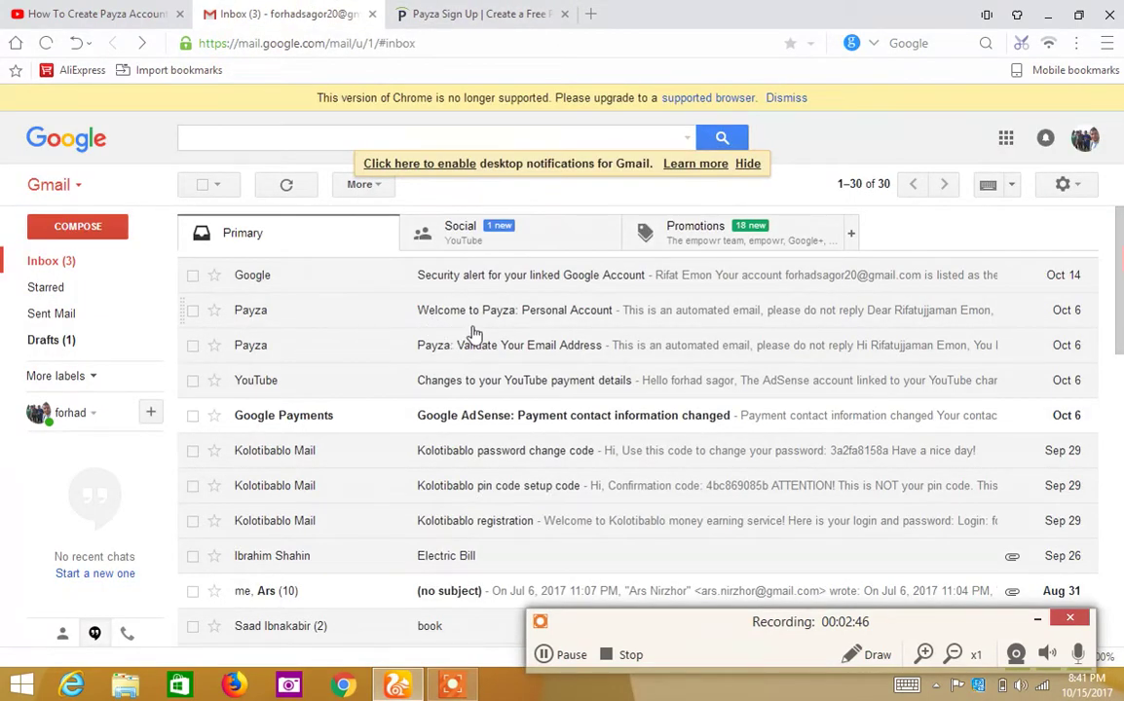
pyautogui.click(501, 344)
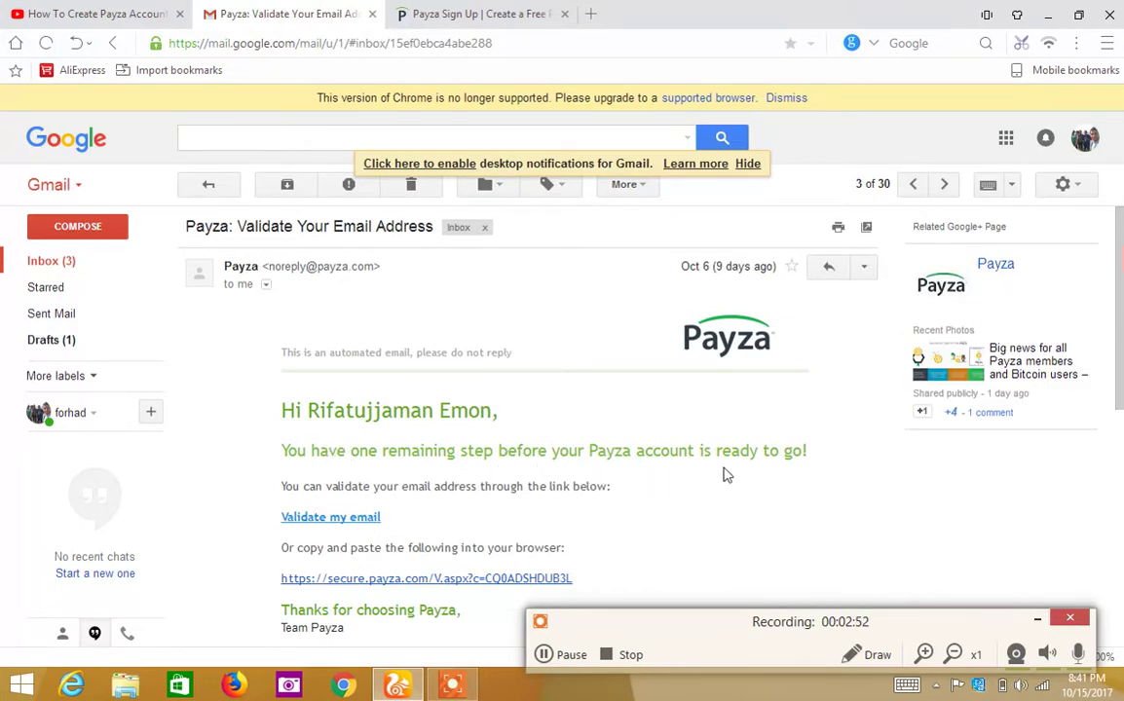
pyautogui.scroll(-3, 349, 393)
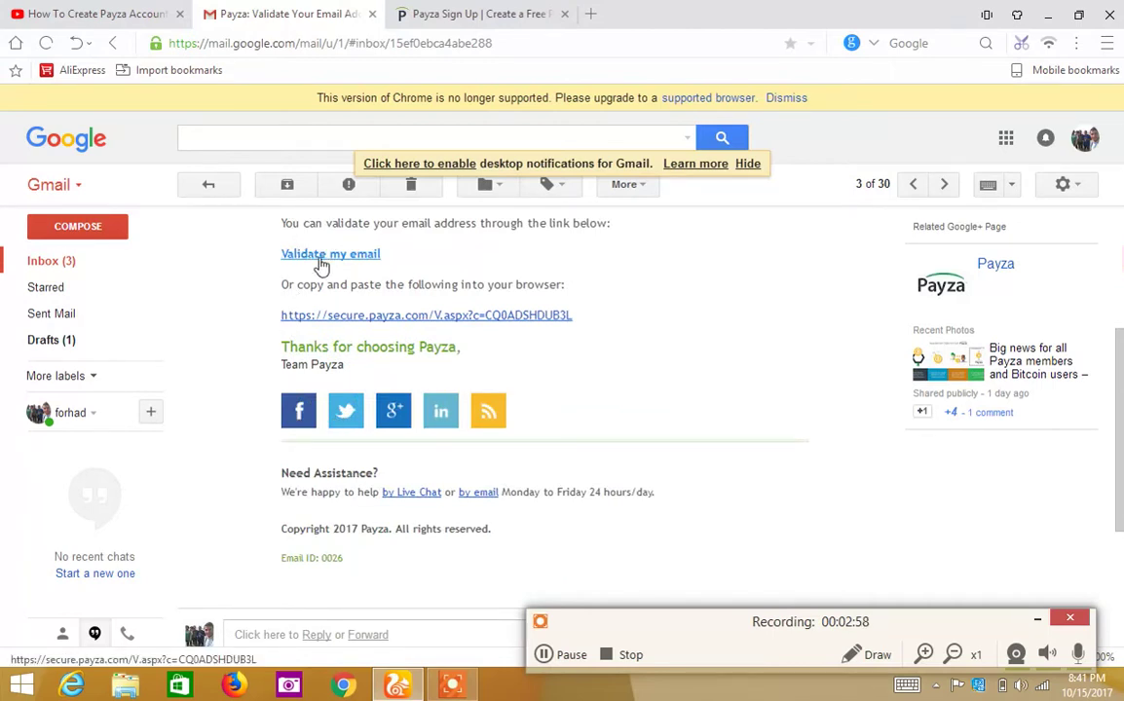
pyautogui.click(304, 254)
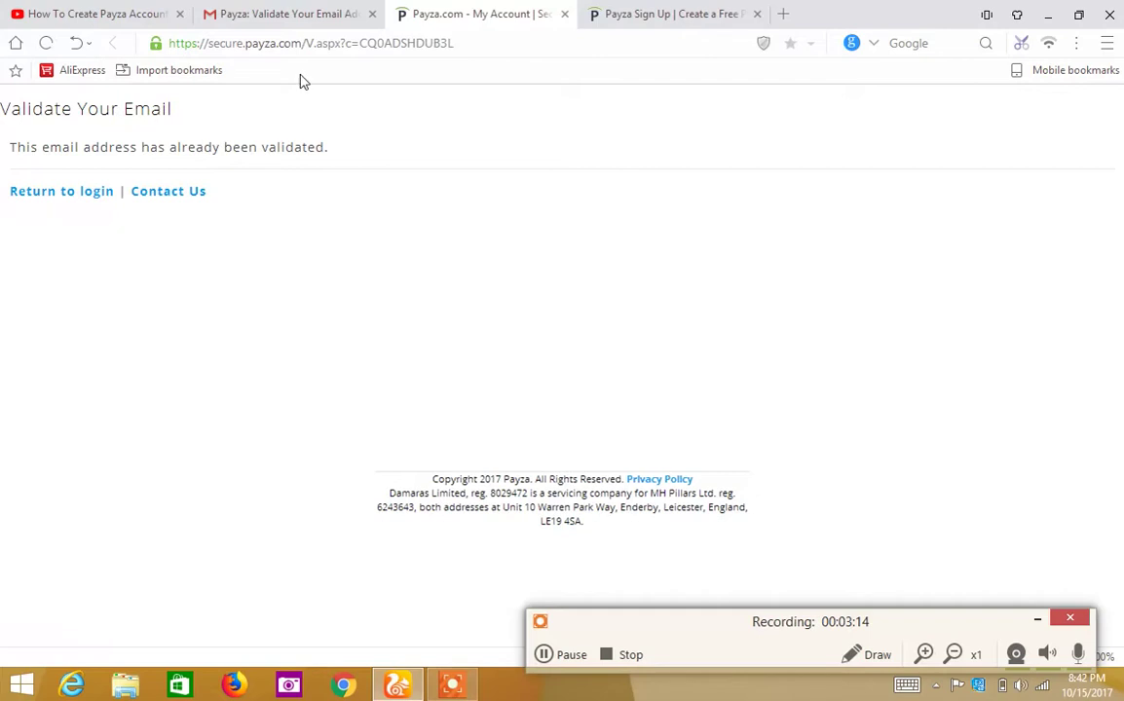
# - Return from the email validation page to the Payza Personal account form and look over its remaining fields and submission options
pyautogui.click(310, 11)
pyautogui.click(414, 12)
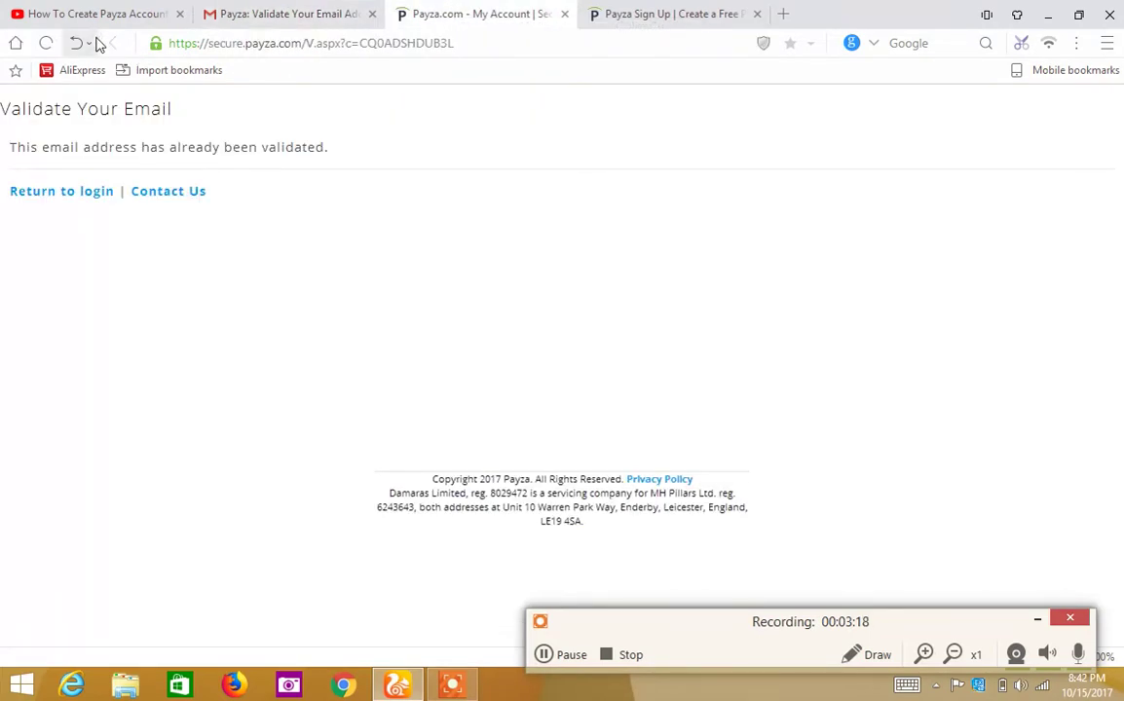
pyautogui.click(659, 11)
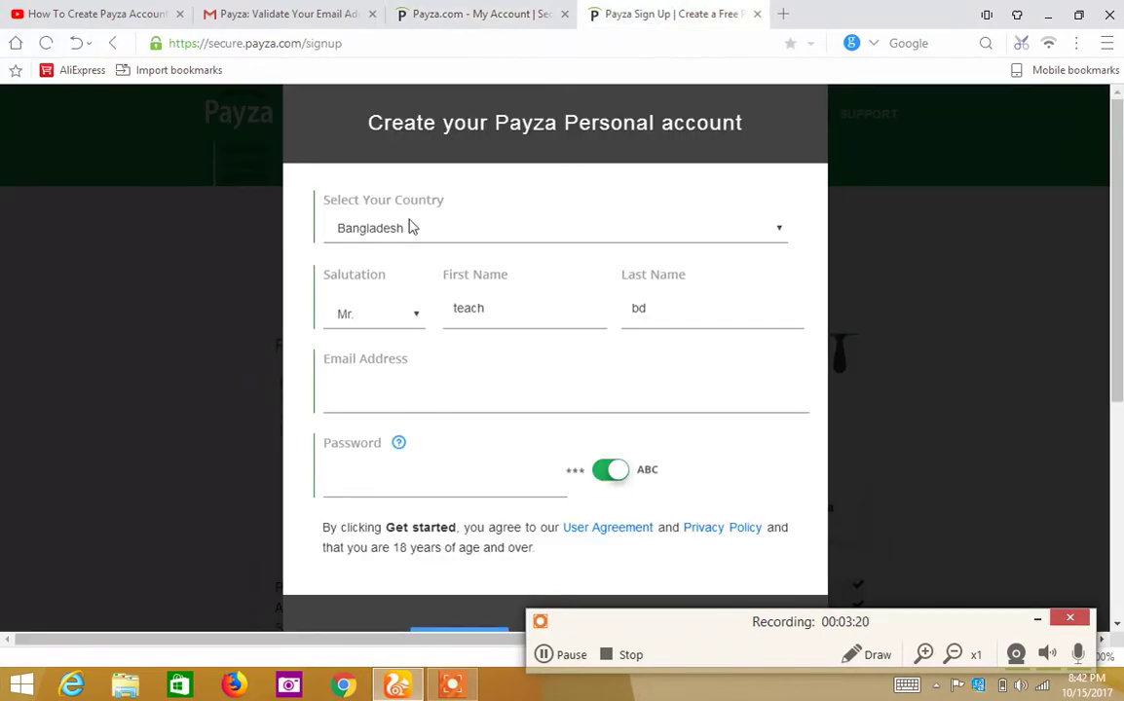
pyautogui.click(432, 9)
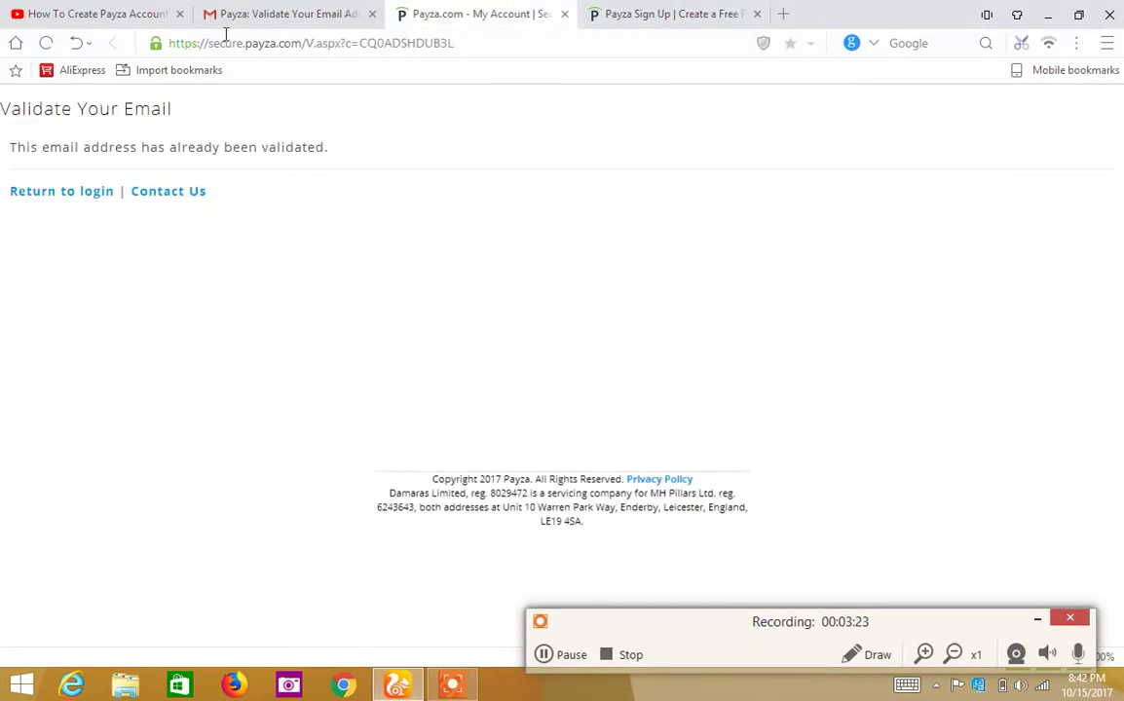
pyautogui.click(607, 9)
pyautogui.scroll(-1, 429, 458)
pyautogui.scroll(-3, 428, 458)
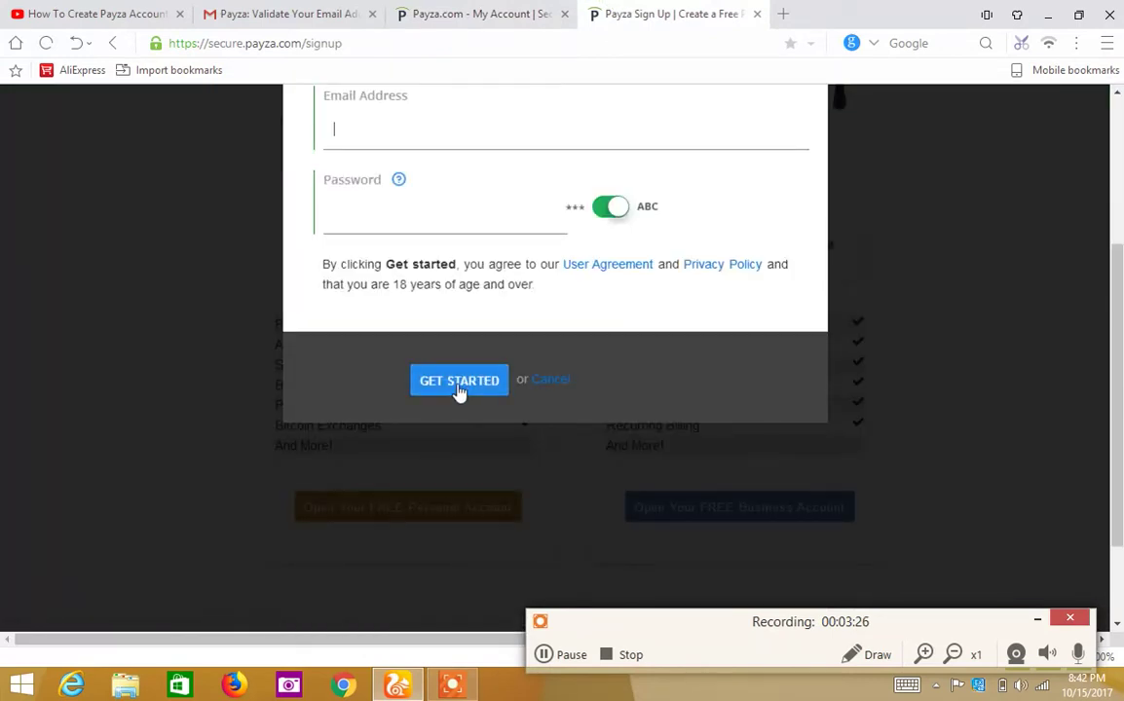
pyautogui.scroll(3, 135, 335)
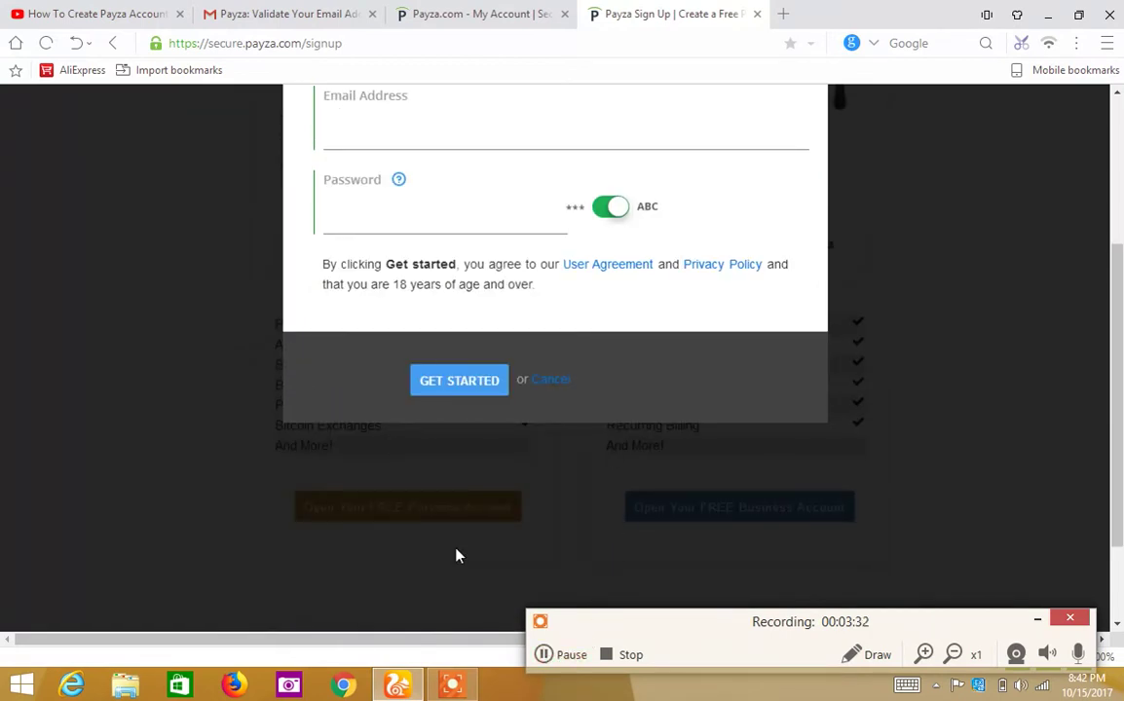
pyautogui.click(545, 654)
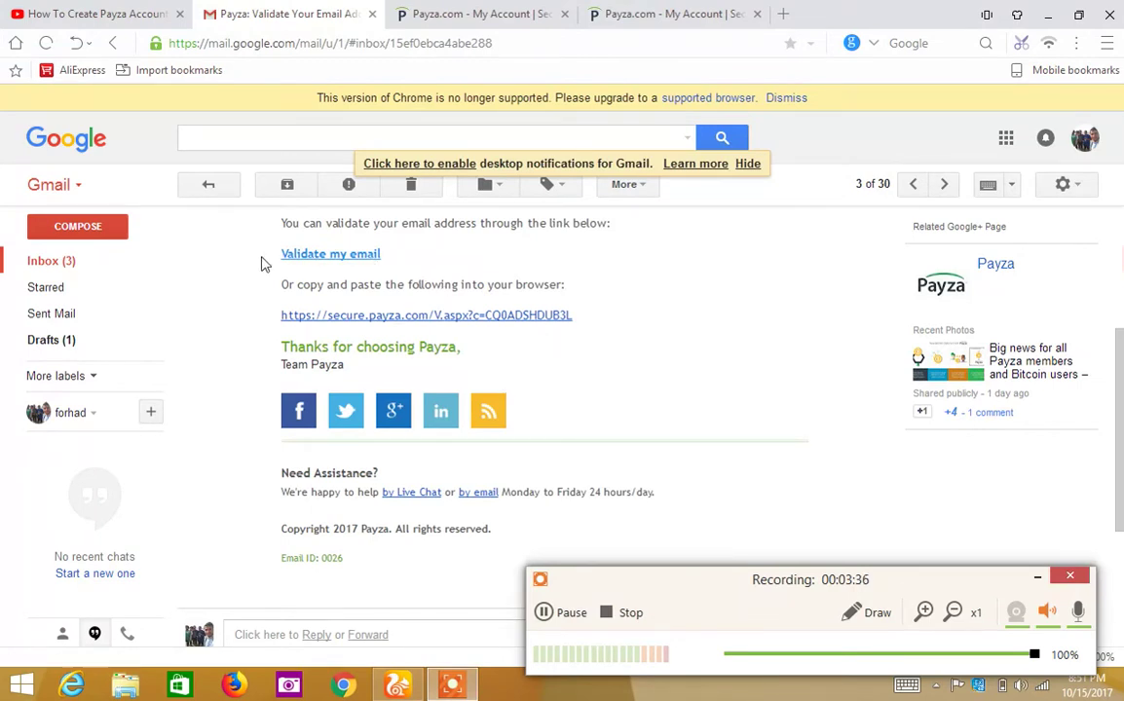
# - Check the Payza email validation page opened from the message and bring up the Personal account's overview page
pyautogui.click(477, 8)
pyautogui.click(663, 10)
pyautogui.click(508, 8)
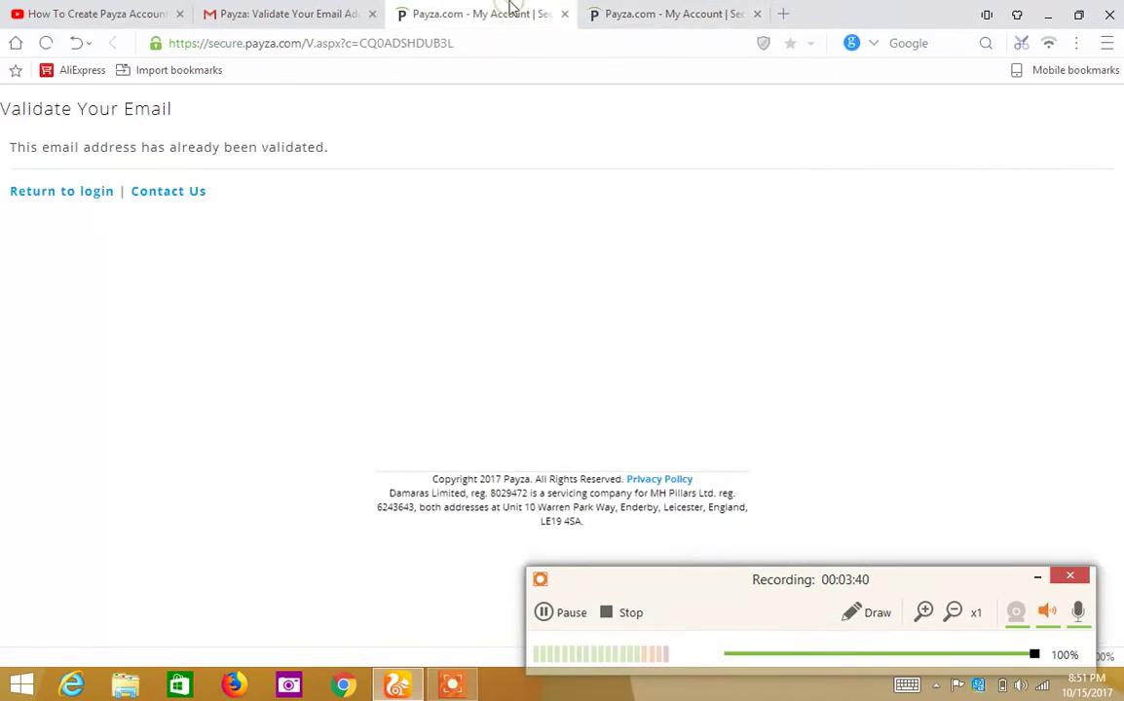
pyautogui.click(645, 13)
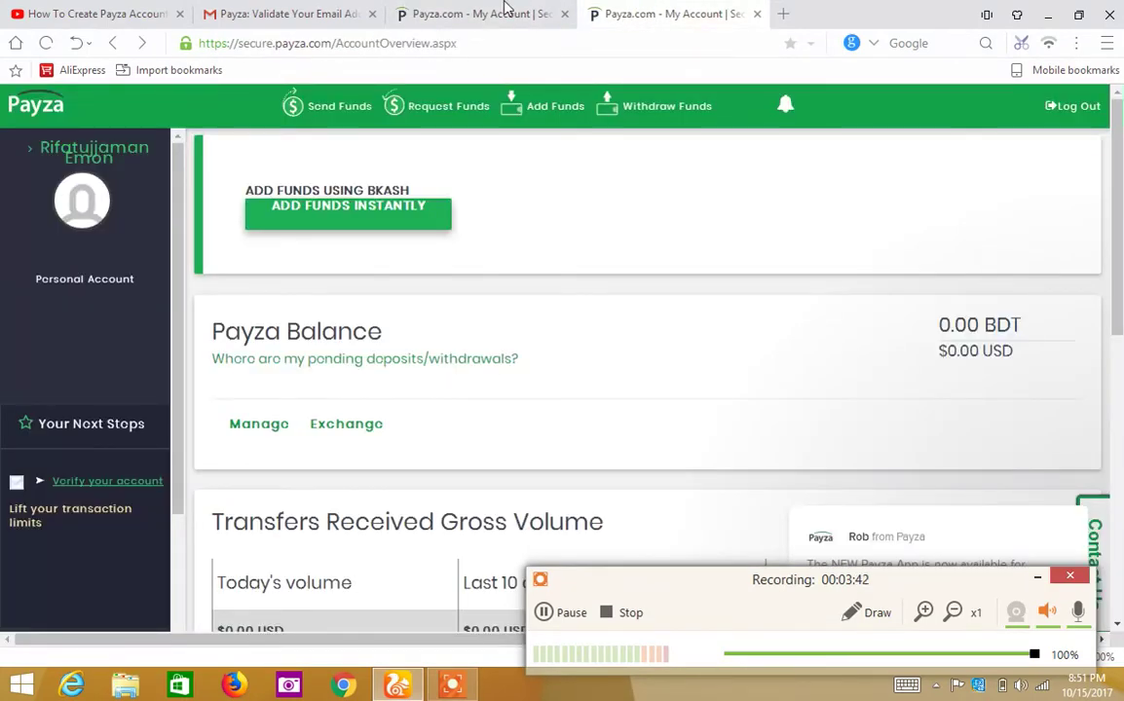
pyautogui.click(506, 8)
pyautogui.click(624, 12)
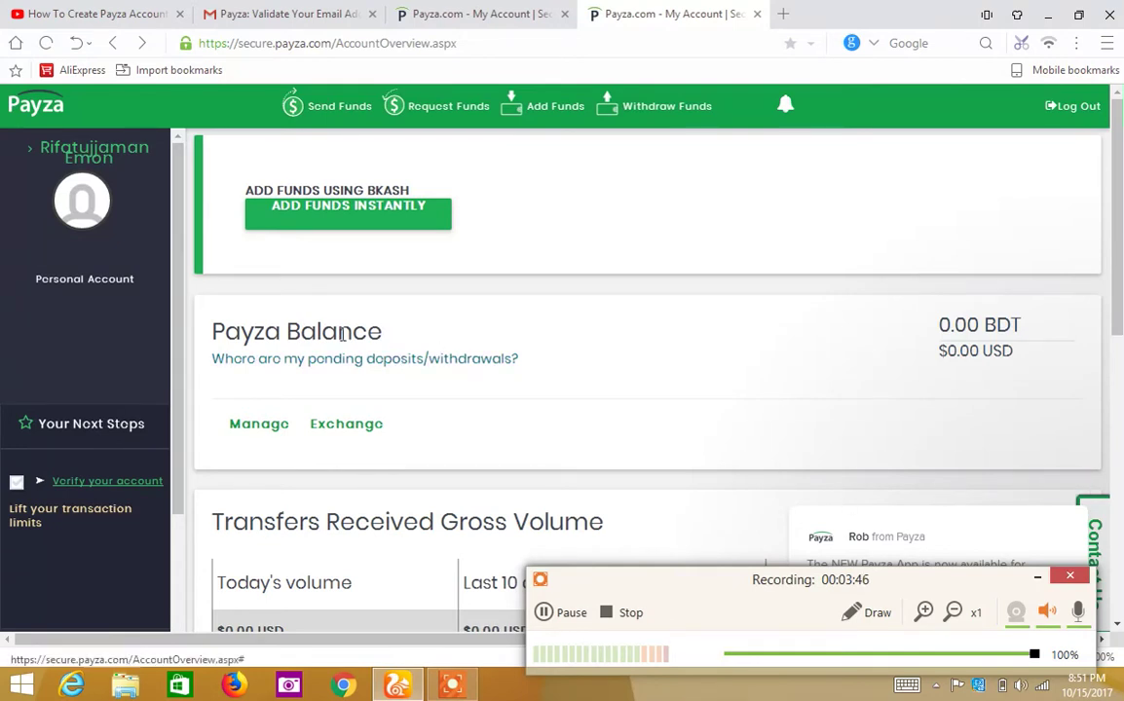
# - Look over the Payza account overview and log out of the Personal account
pyautogui.scroll(-3, 246, 307)
pyautogui.scroll(3, 247, 308)
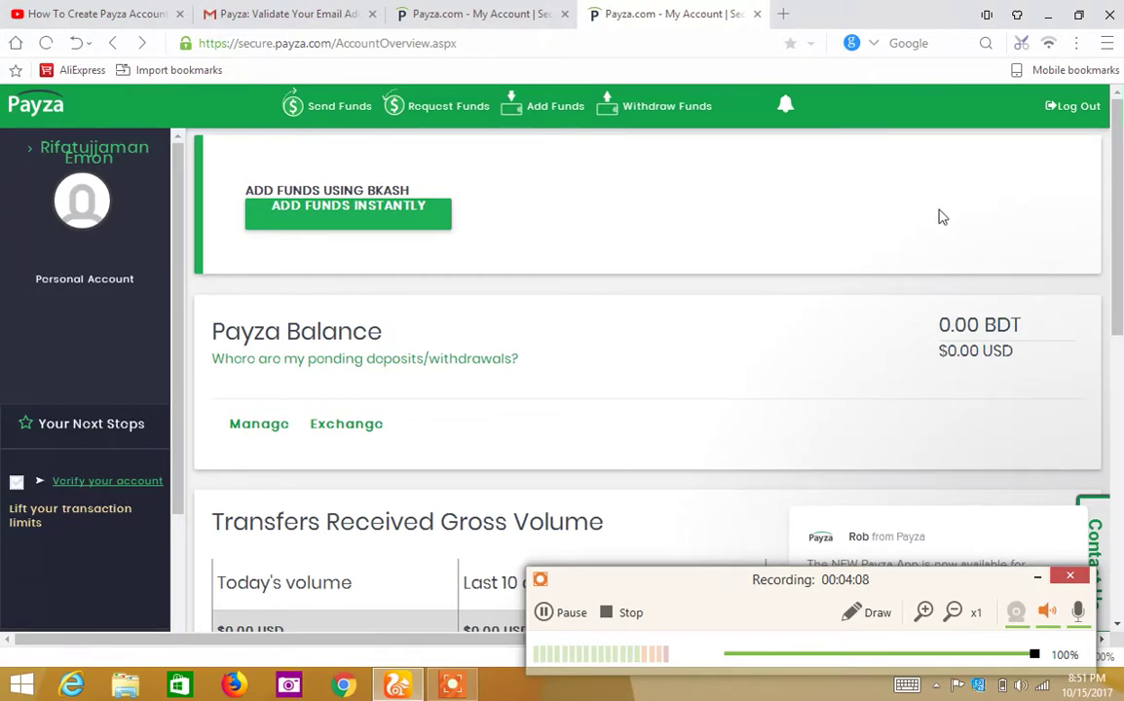
pyautogui.click(1078, 113)
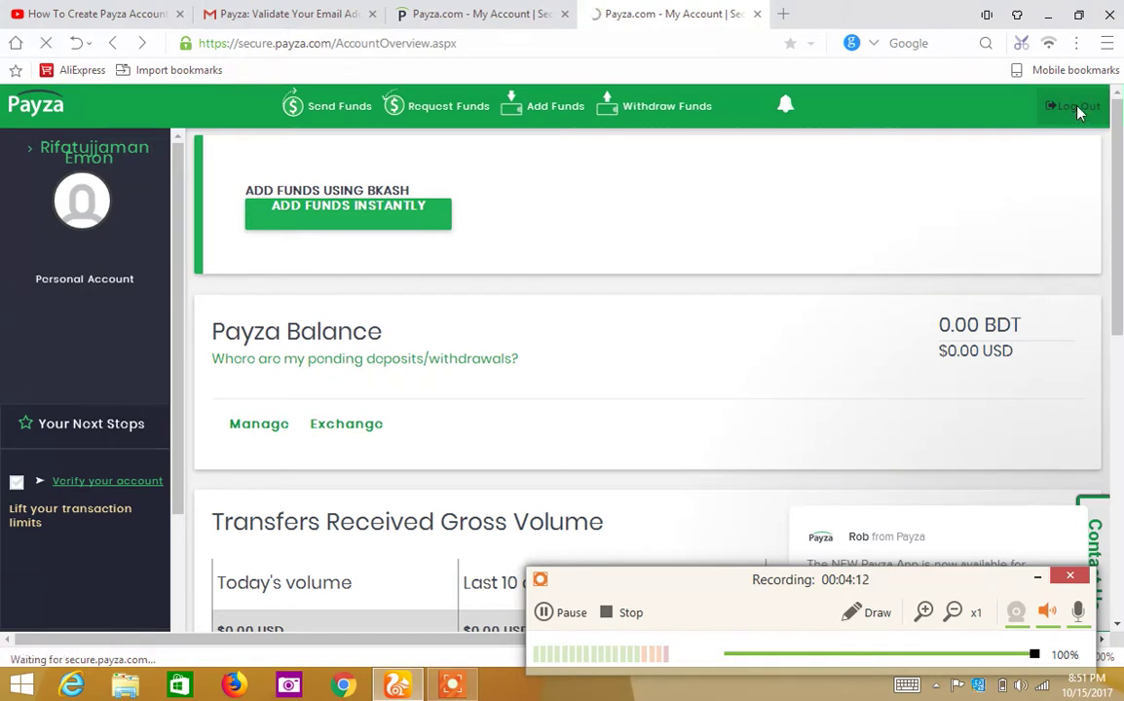